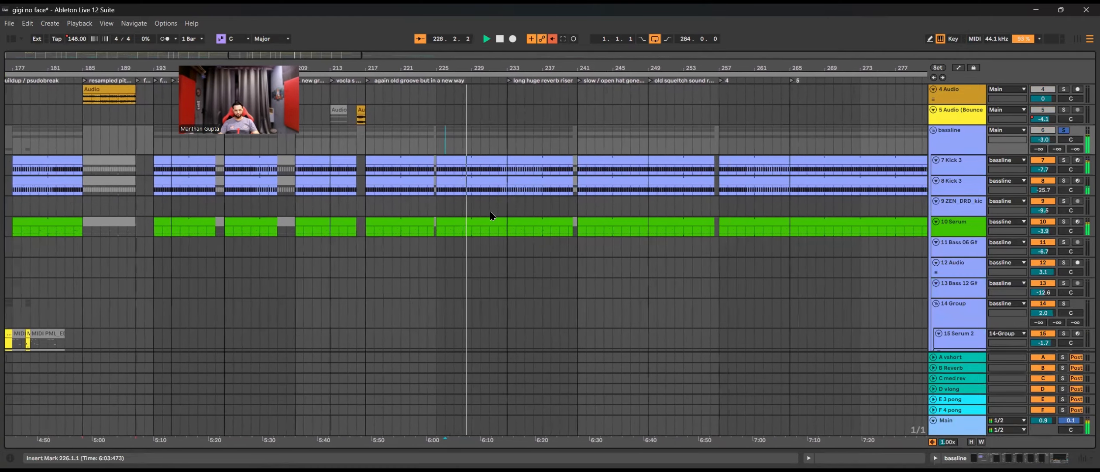
Enlarge the 10 Serum bassline track and examine its note pattern around bar 226
left_click_drag(948, 237, 951, 274)
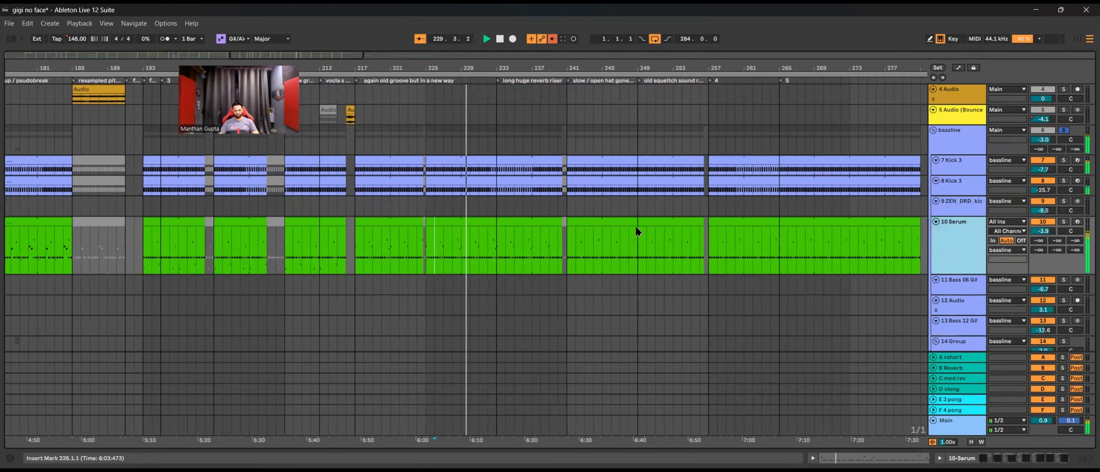
scroll(476, 260, "up", 3)
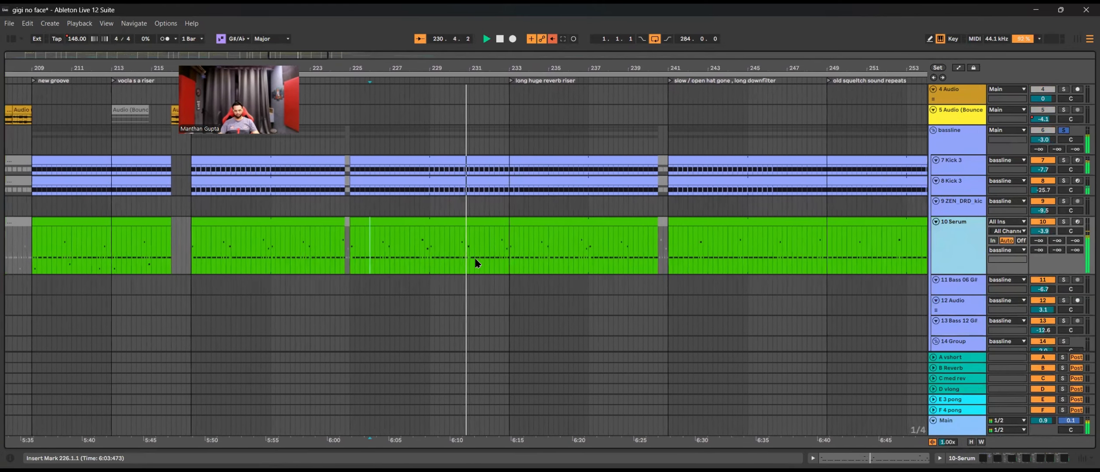
scroll(476, 259, "up", 2)
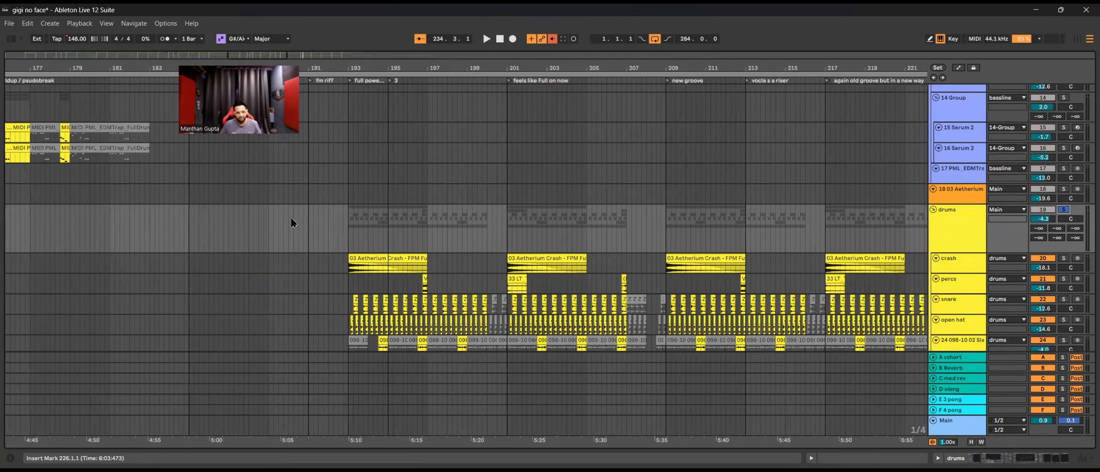
Play the drums group from bar 217 and examine how its crash, percussion, snare and hat clips are arranged
scroll(291, 223, "down", 3)
scroll(362, 236, "down", 5)
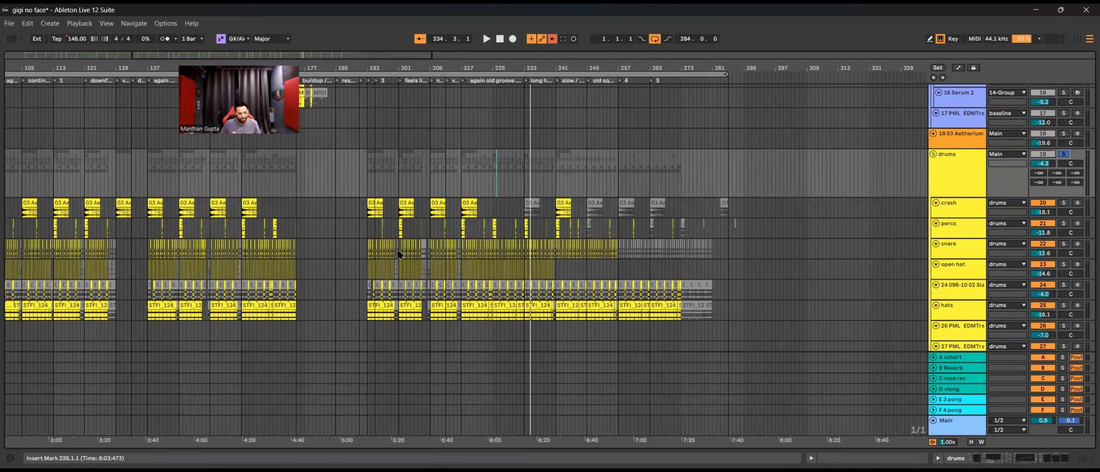
scroll(398, 253, "down", 2)
left_click(463, 148)
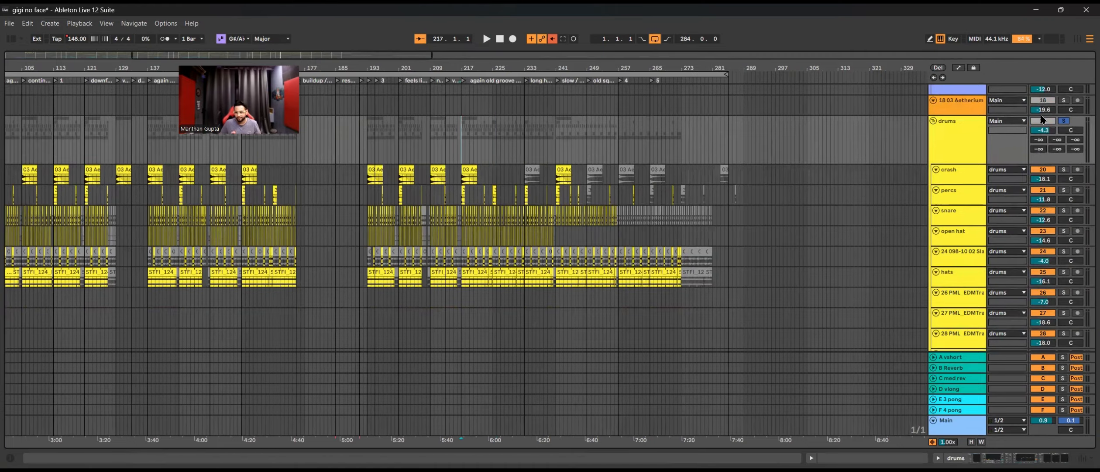
key("space")
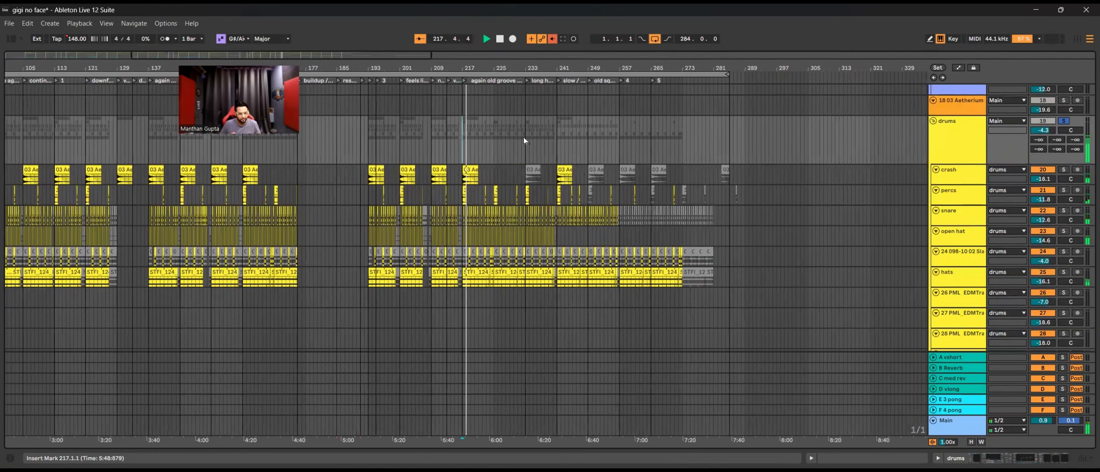
scroll(510, 219, "up", 6)
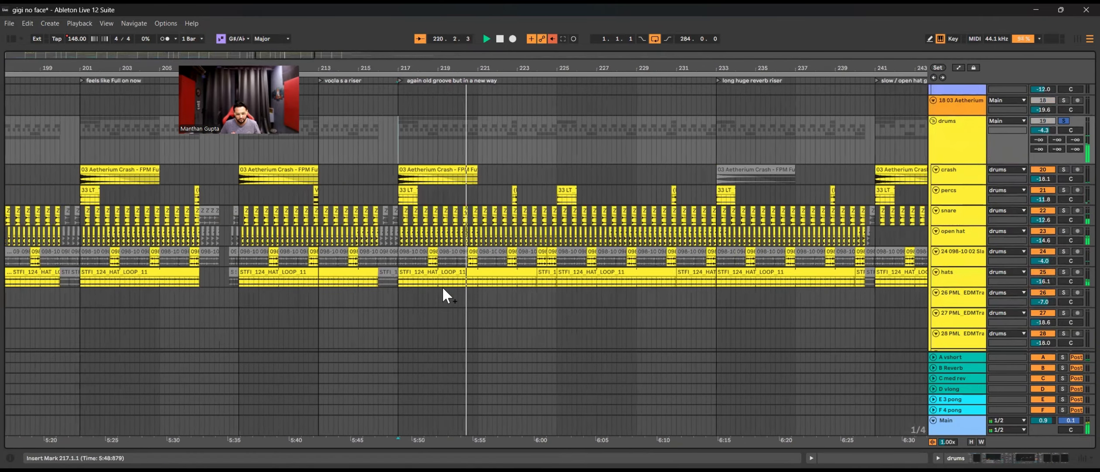
scroll(528, 264, "up", 3)
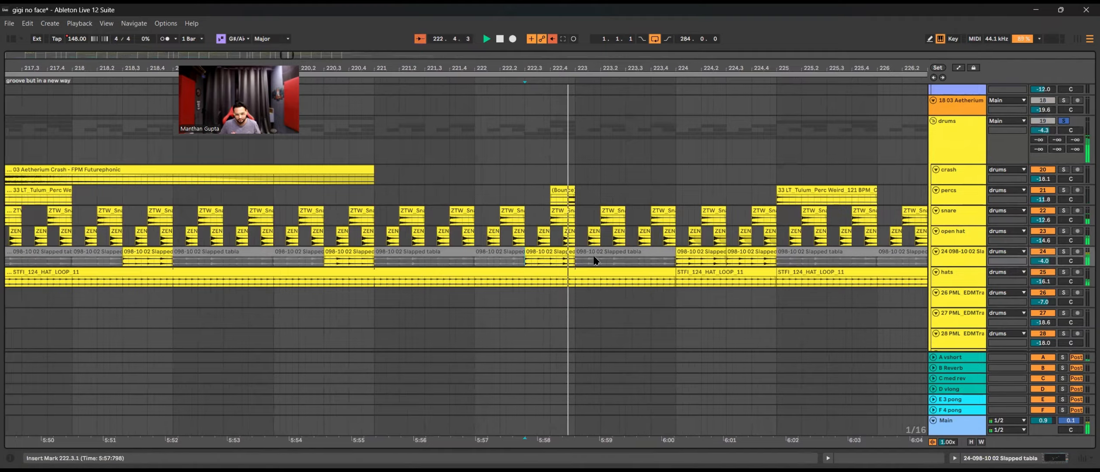
scroll(556, 241, "down", 5)
scroll(574, 248, "down", 4)
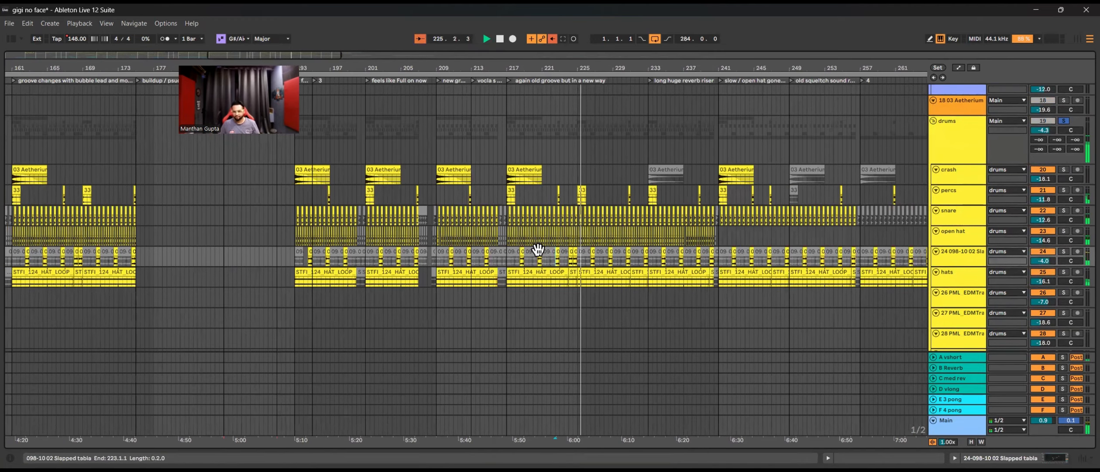
Solo the leads group and play it from bar 217
scroll(539, 250, "down", 4)
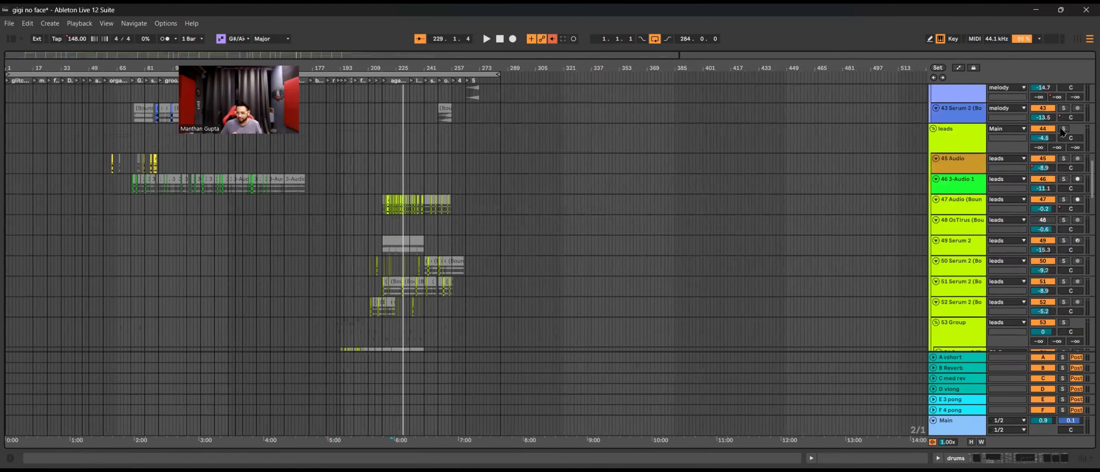
left_click(1064, 129)
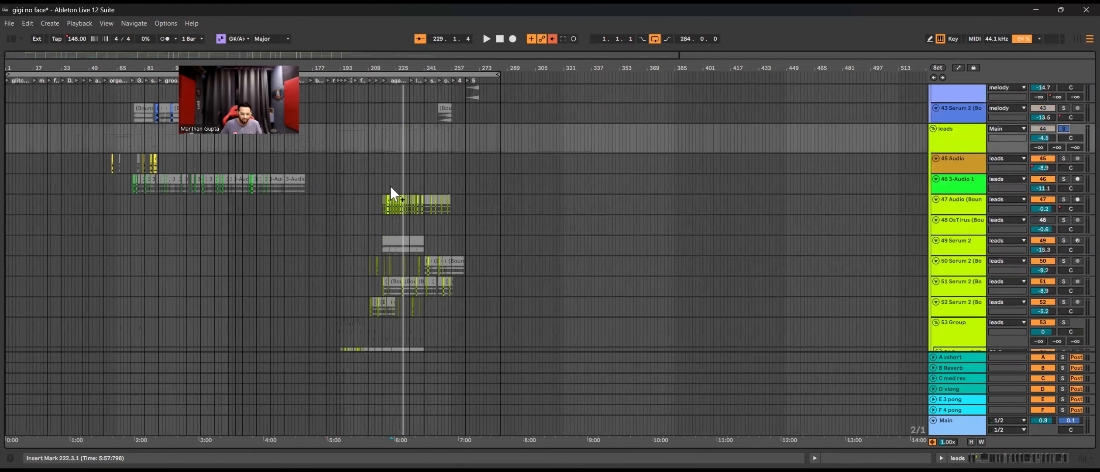
scroll(389, 188, "up", 6)
left_click(341, 176)
scroll(340, 175, "up", 3)
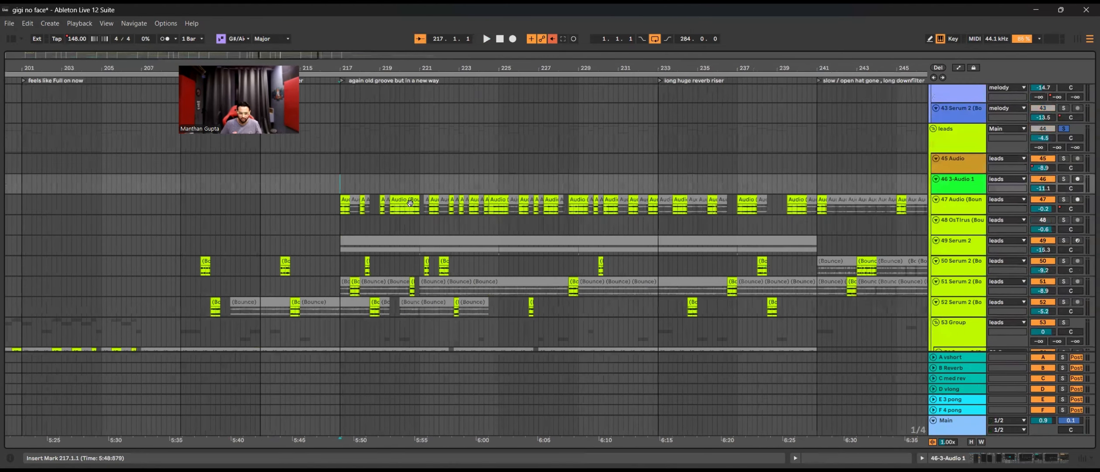
key("space")
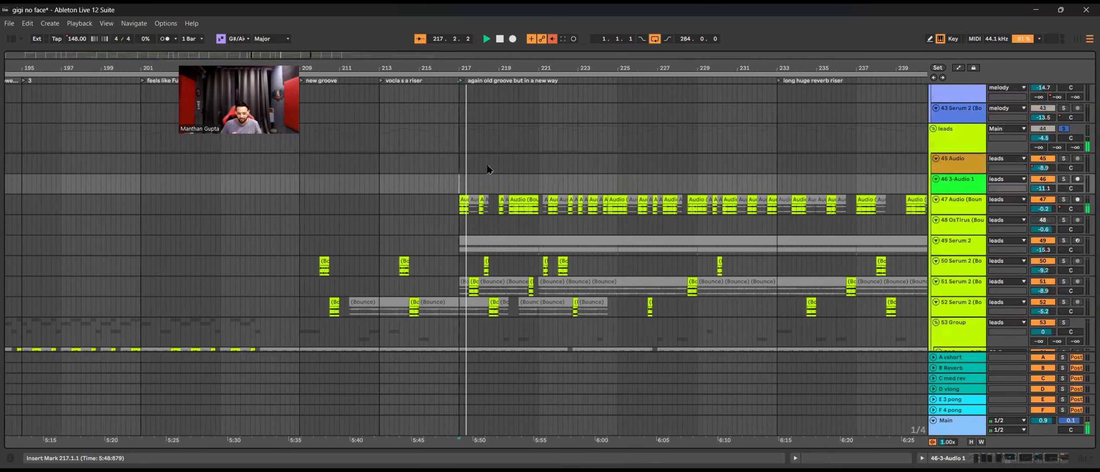
Examine the short bounced clips in the leads group from bar 219.3 onward during playback
scroll(488, 169, "down", 1)
left_click(488, 167)
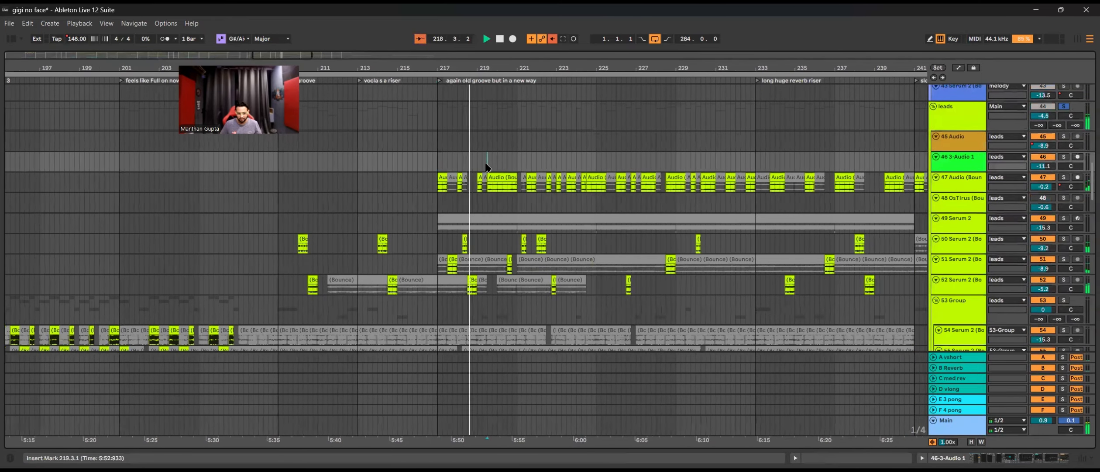
scroll(508, 168, "up", 2)
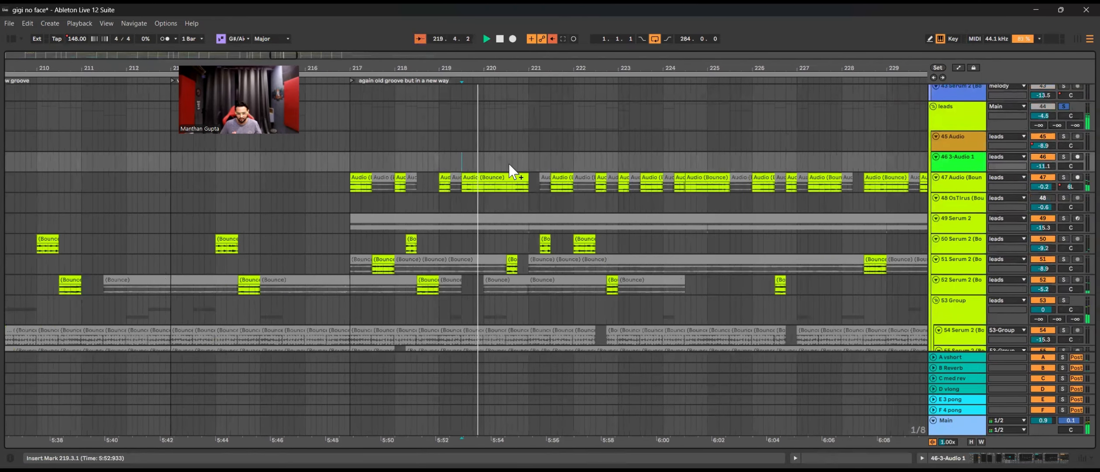
scroll(483, 166, "down", 10)
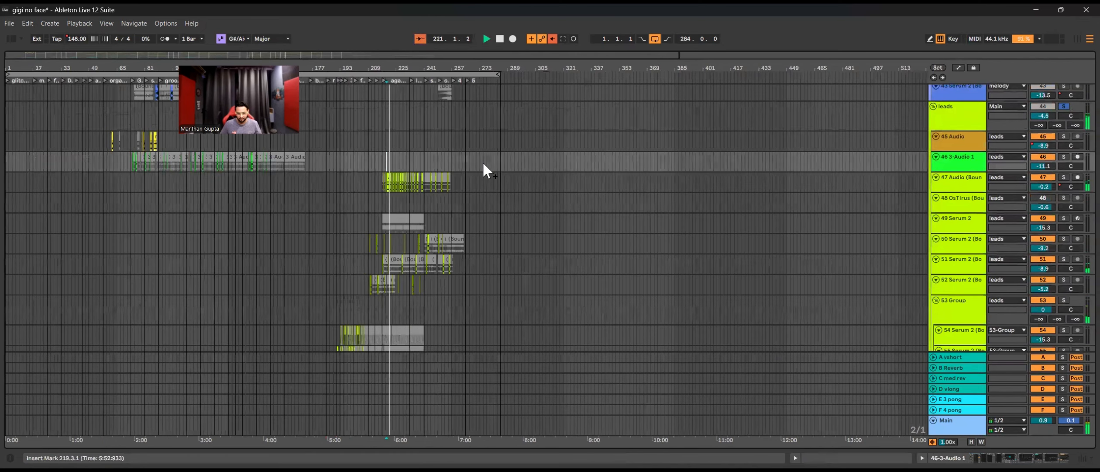
scroll(388, 192, "up", 6)
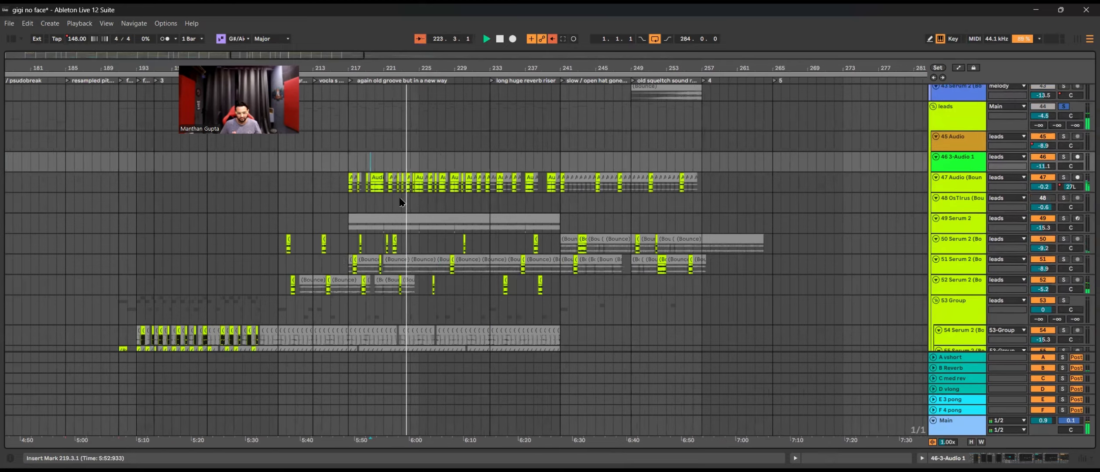
scroll(410, 197, "up", 6)
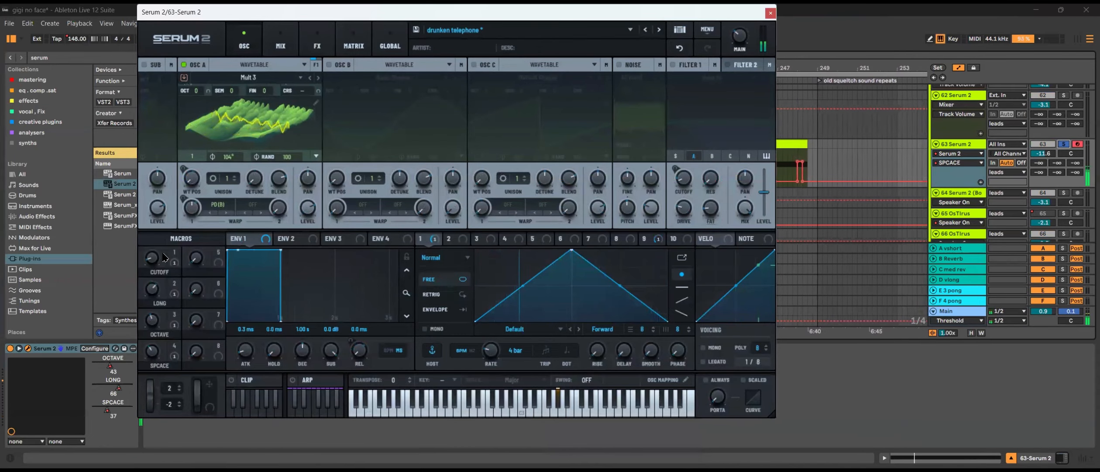
Adjust the CUTOFF macro of Serum 2 on track 63, and close the synth's window
left_click_drag(153, 258, 158, 219)
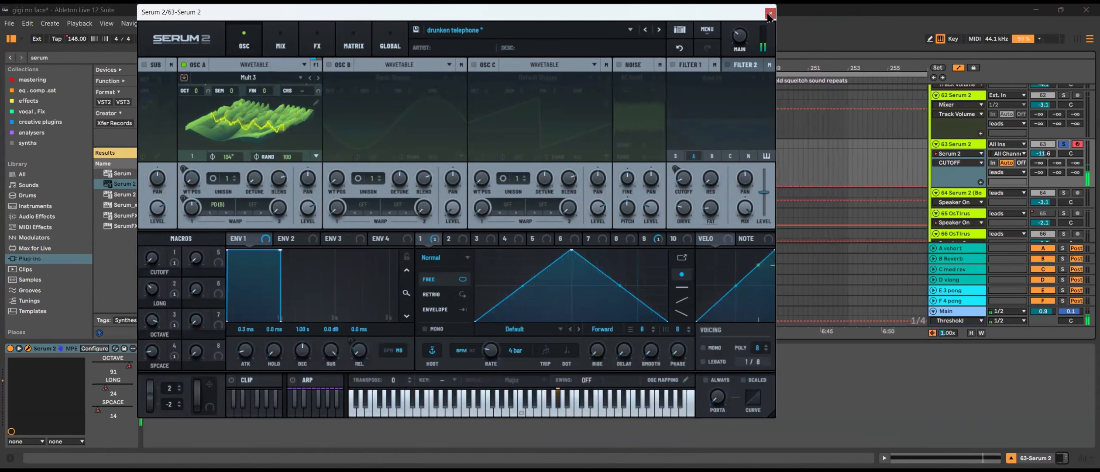
left_click_drag(683, 17, 683, 316)
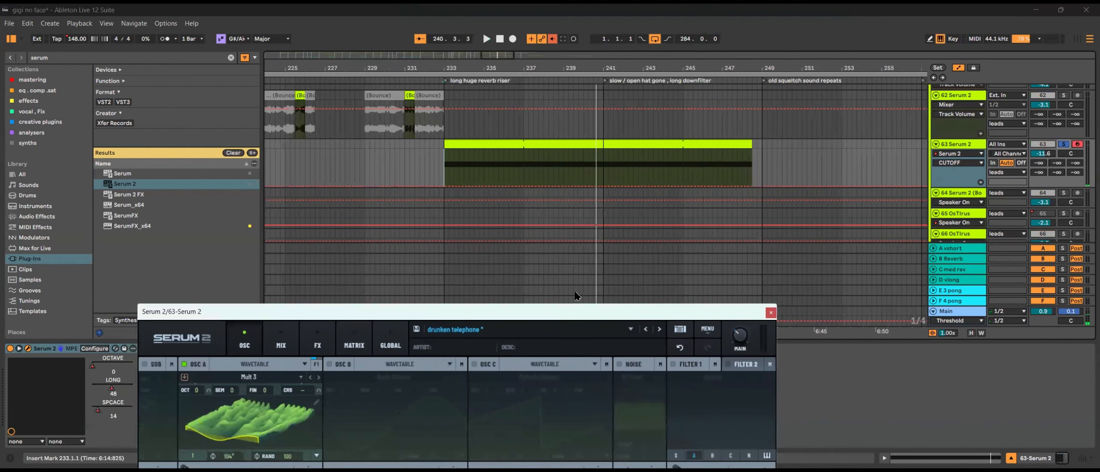
left_click_drag(594, 311, 623, 28)
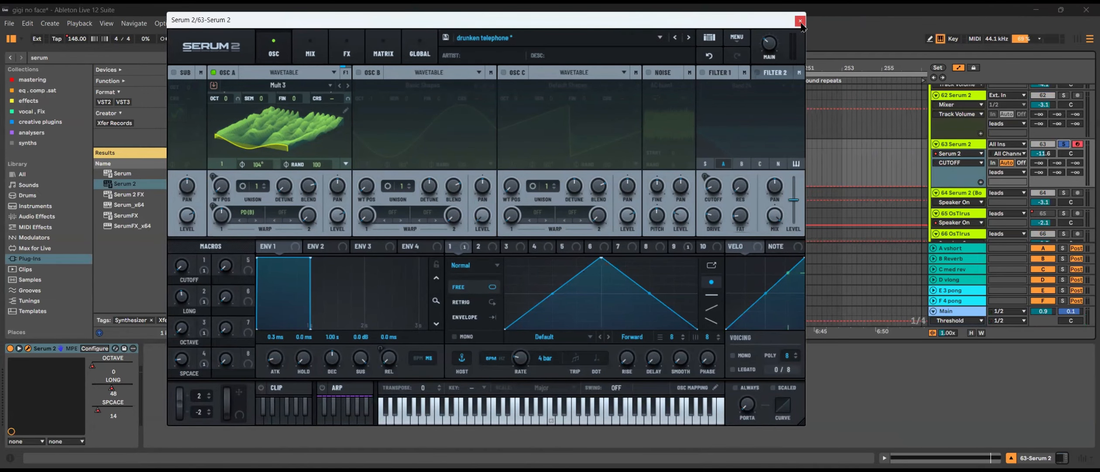
left_click(799, 21)
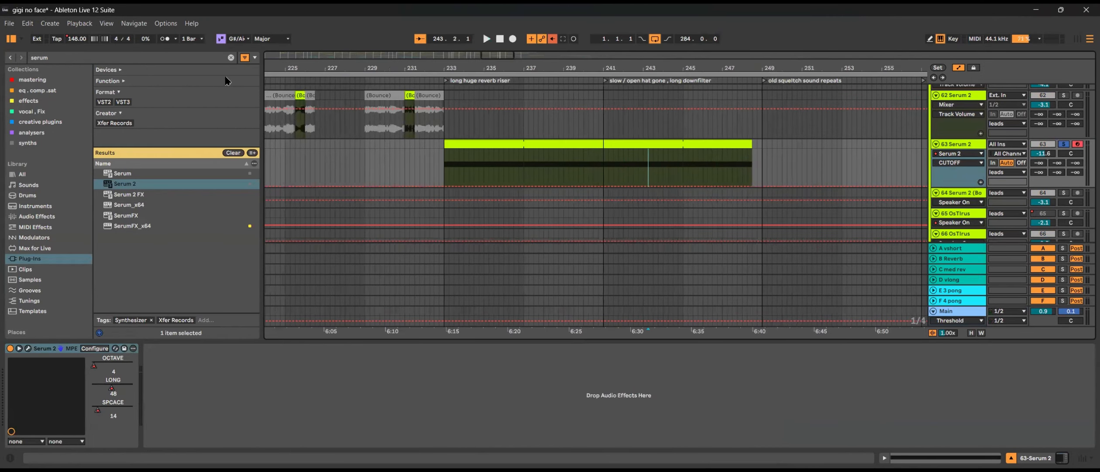
Clear the browser search and add SuperStutter from the creative plugins collection after Serum 2 on track 63
left_click(231, 59)
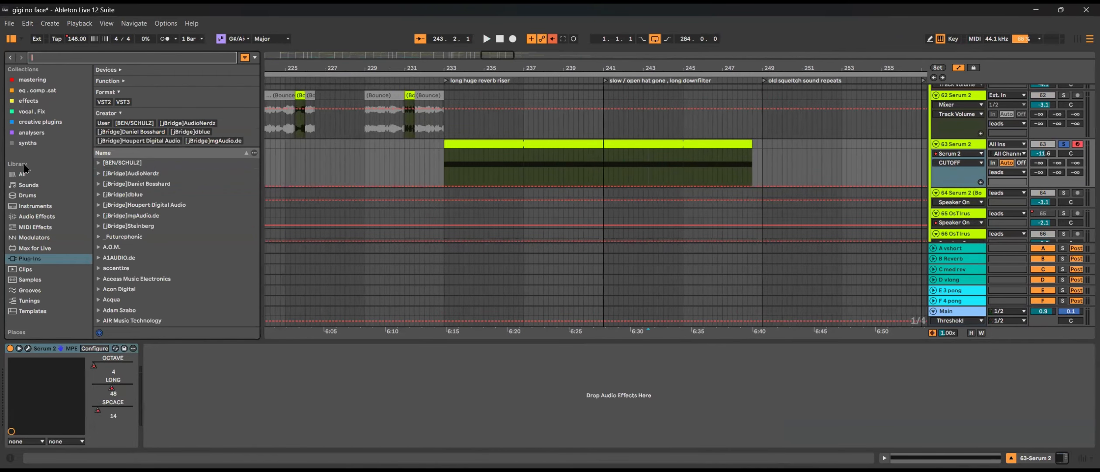
left_click(42, 122)
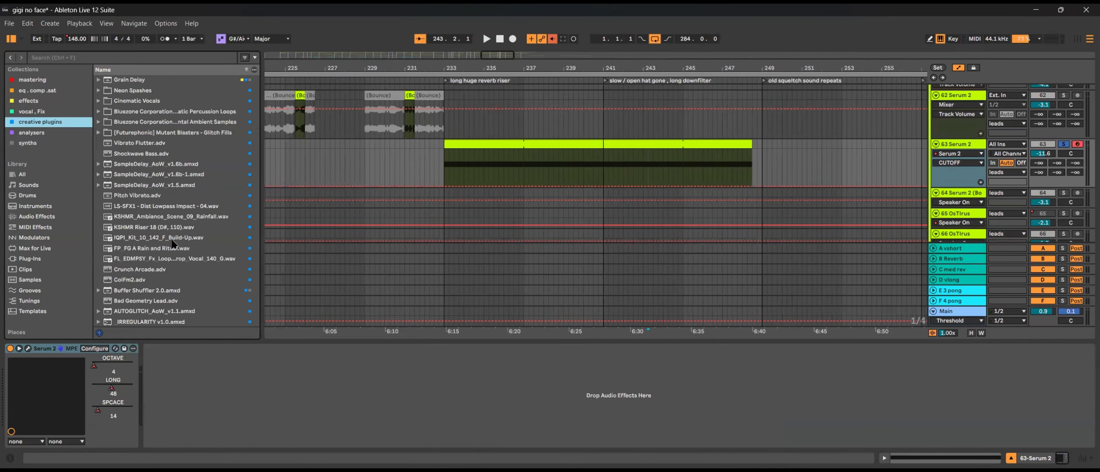
scroll(172, 244, "down", 2)
scroll(153, 278, "down", 5)
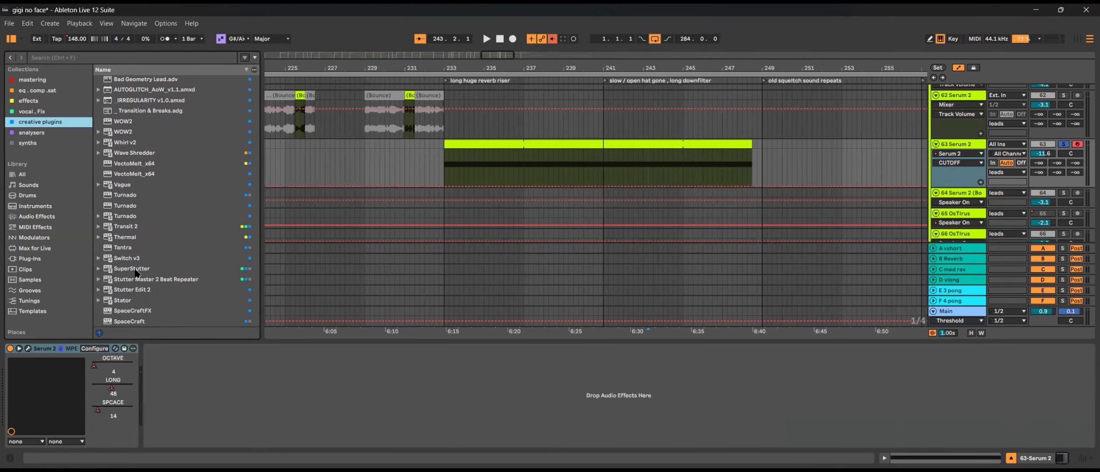
left_click_drag(132, 271, 234, 376)
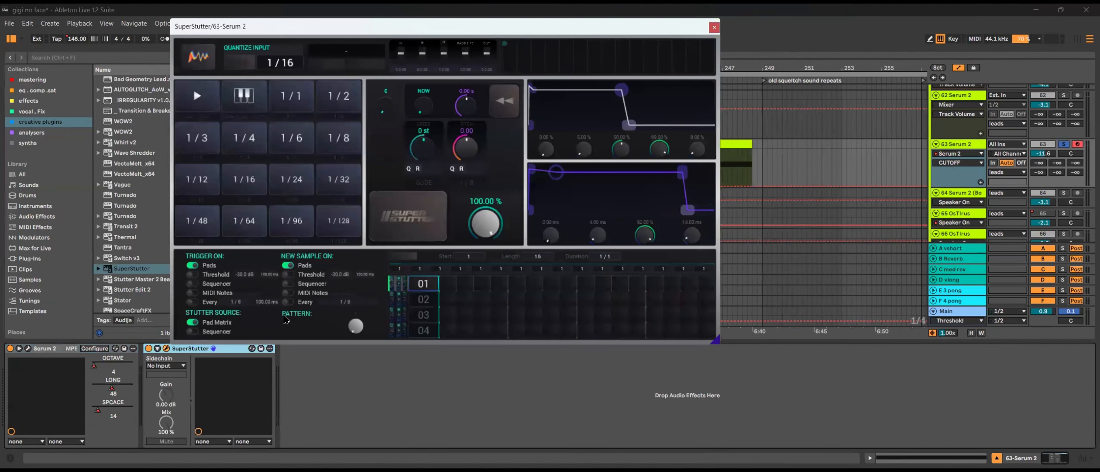
Load the Sequencer 01 preset in SuperStutter
left_click_drag(336, 28, 463, 56)
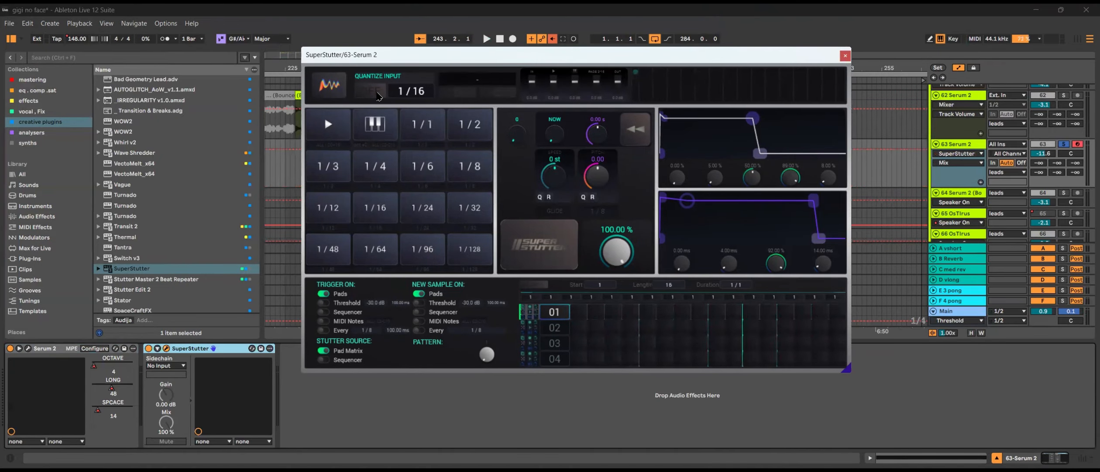
left_click(507, 75)
left_click(508, 79)
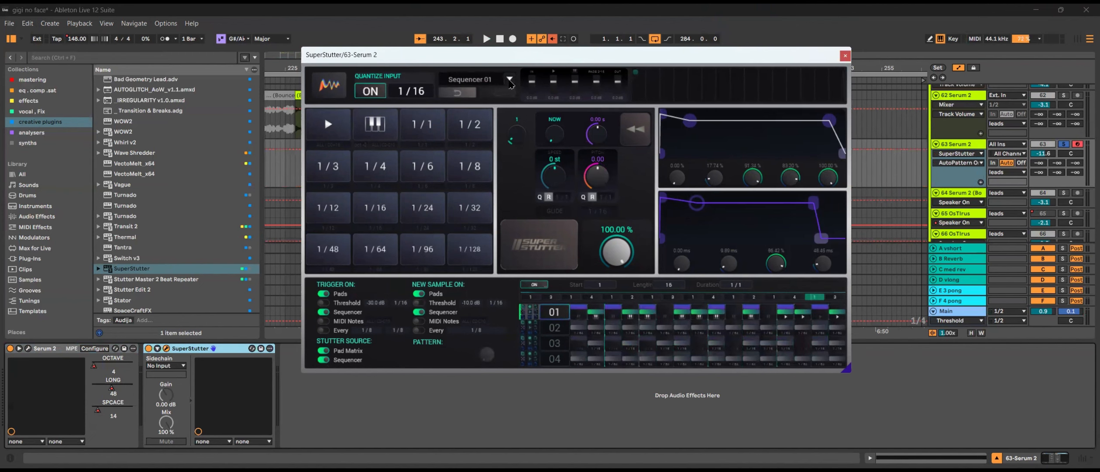
Play the track 63 clip from bar 233 to hear the stutter effect, keeping SuperStutter's controls in view
left_click_drag(559, 54, 551, 331)
left_click(450, 176)
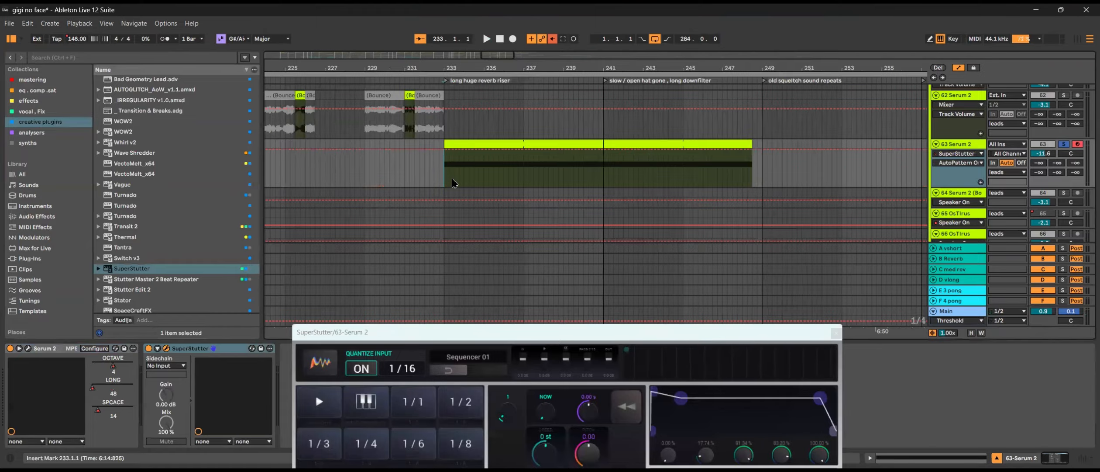
key("space")
left_click_drag(502, 332, 483, 55)
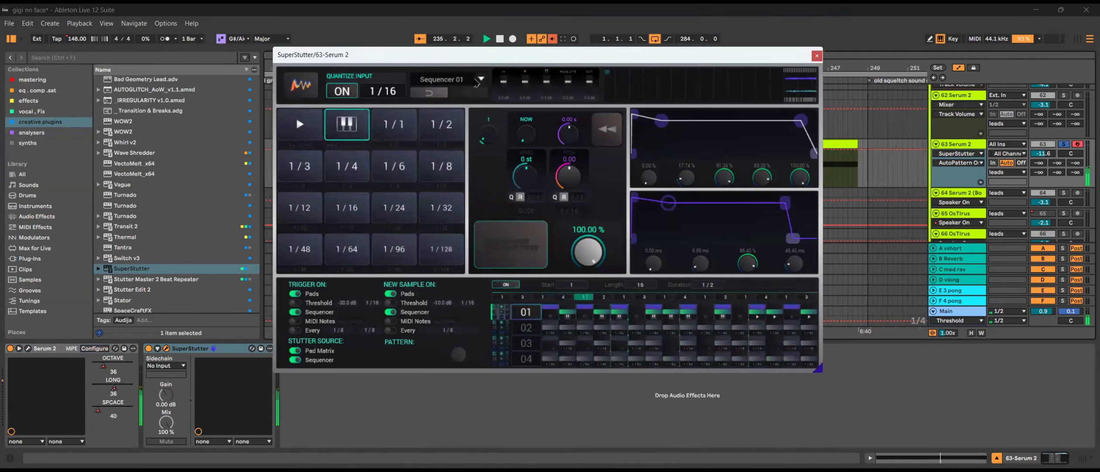
Audition the Rubber Band 01 preset, return to Sequencer 01 with SuperStutter's mix at 0%, and uncover the track 63 clip
left_click(481, 79)
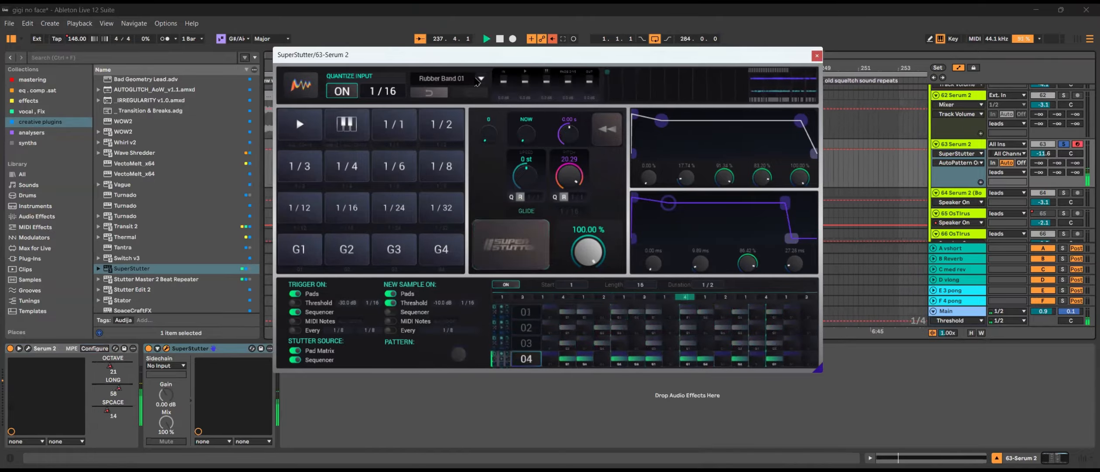
left_click(481, 79)
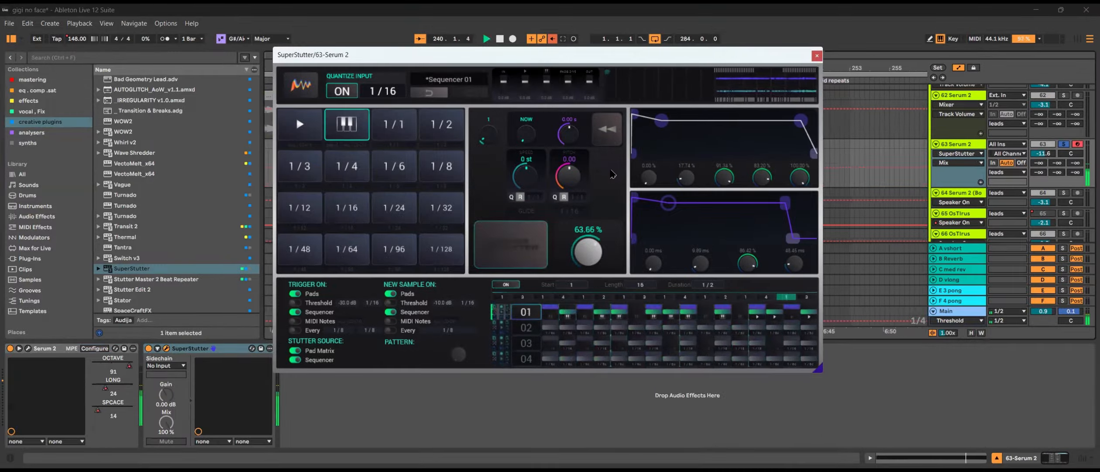
key("space")
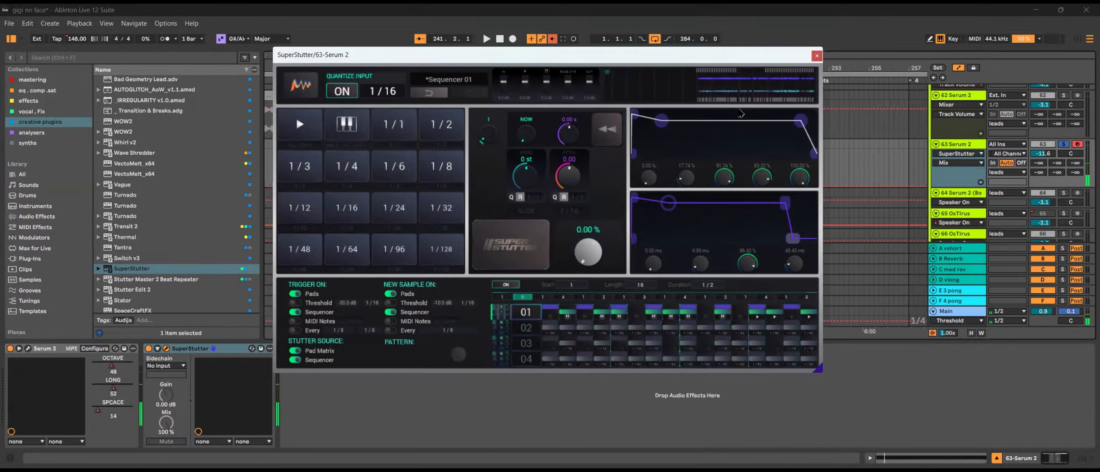
left_click_drag(715, 56, 671, 217)
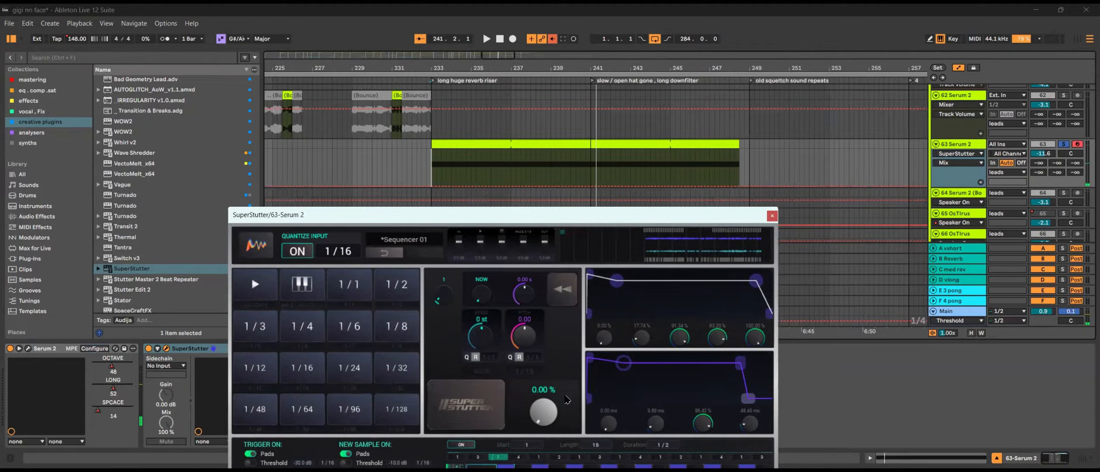
left_click_drag(234, 210, 172, 191)
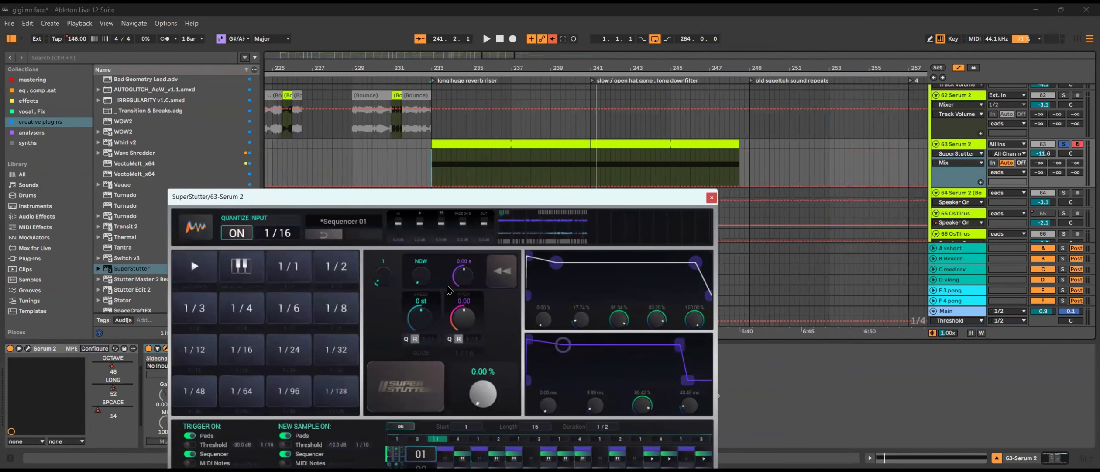
Draw stepped automation for SuperStutter's mix across the track 63 clip
left_click(426, 168)
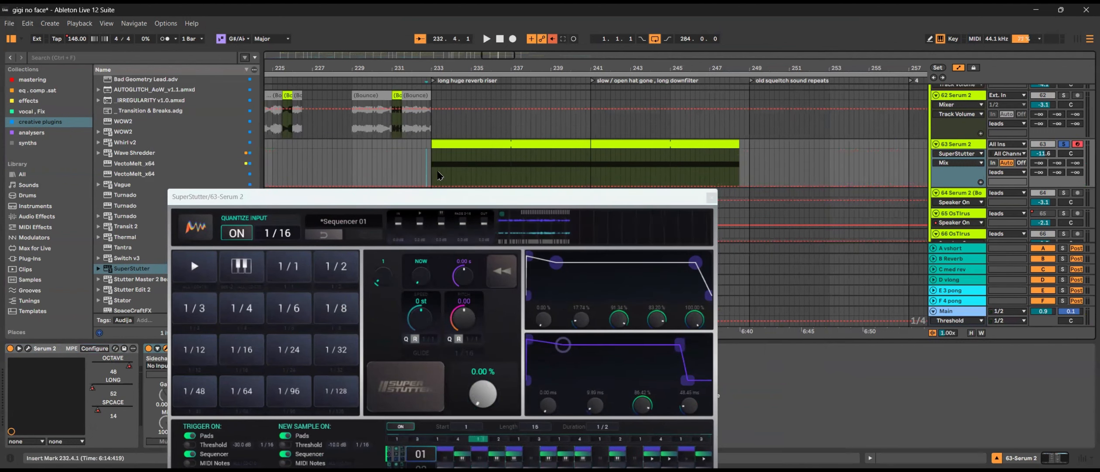
key("b")
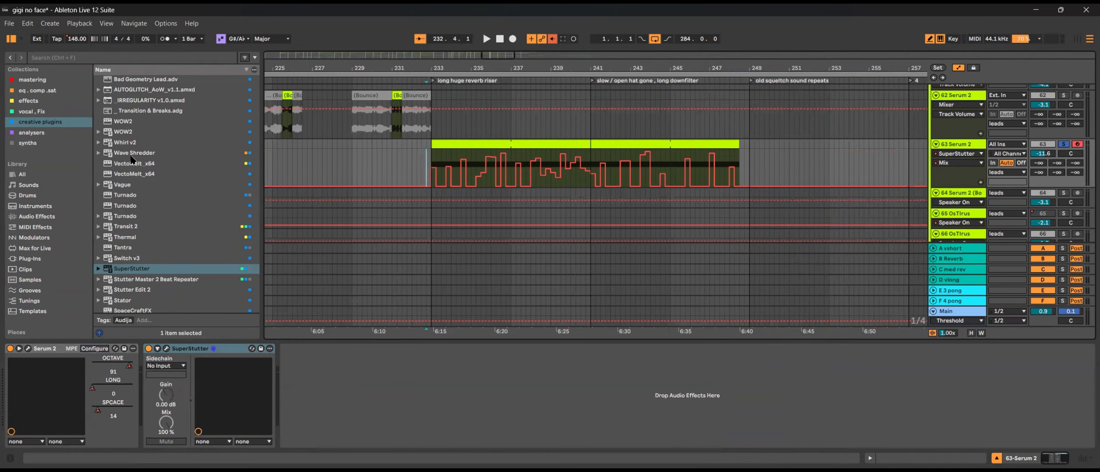
Add Turnado after SuperStutter on track 63, load its GimmeADrum preset and uncover the track 63 clip
scroll(140, 210, "down", 2)
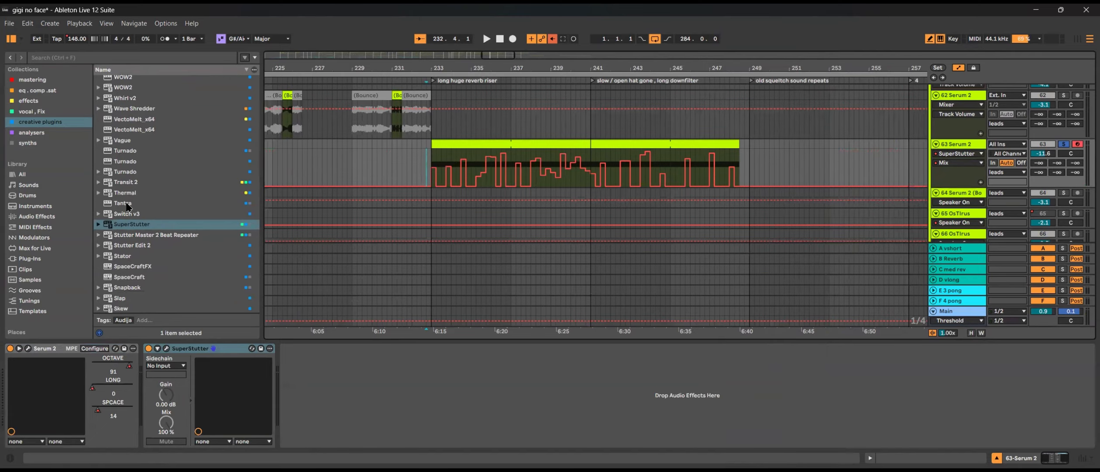
left_click(126, 161)
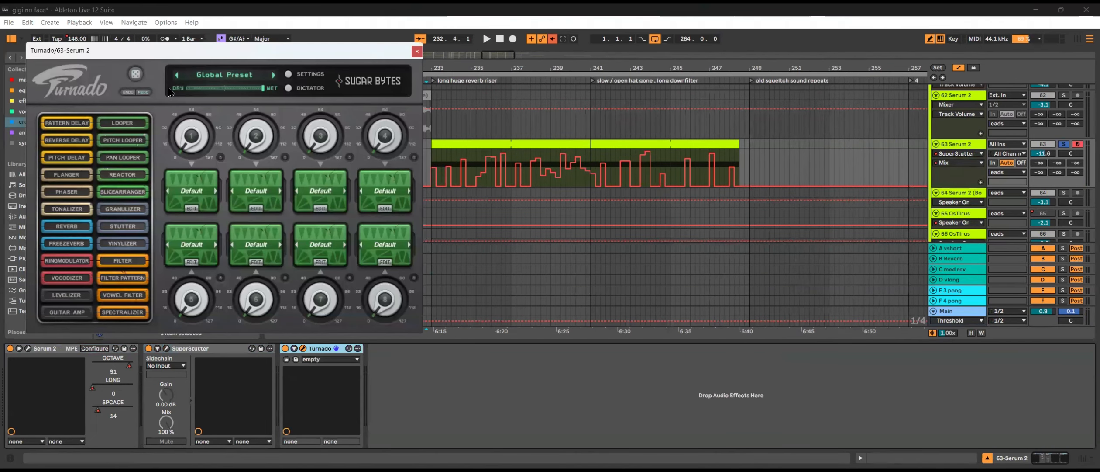
left_click(209, 75)
mouse_move(225, 138)
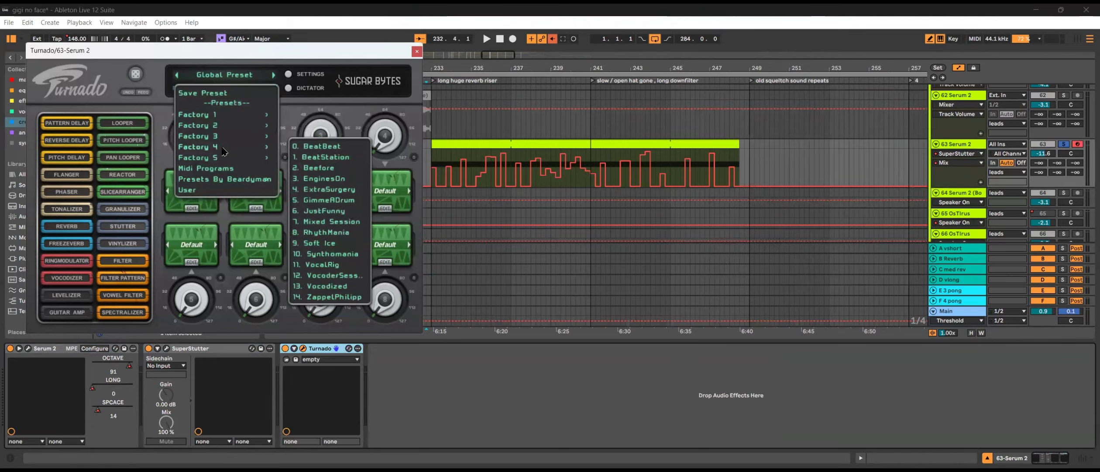
left_click(343, 200)
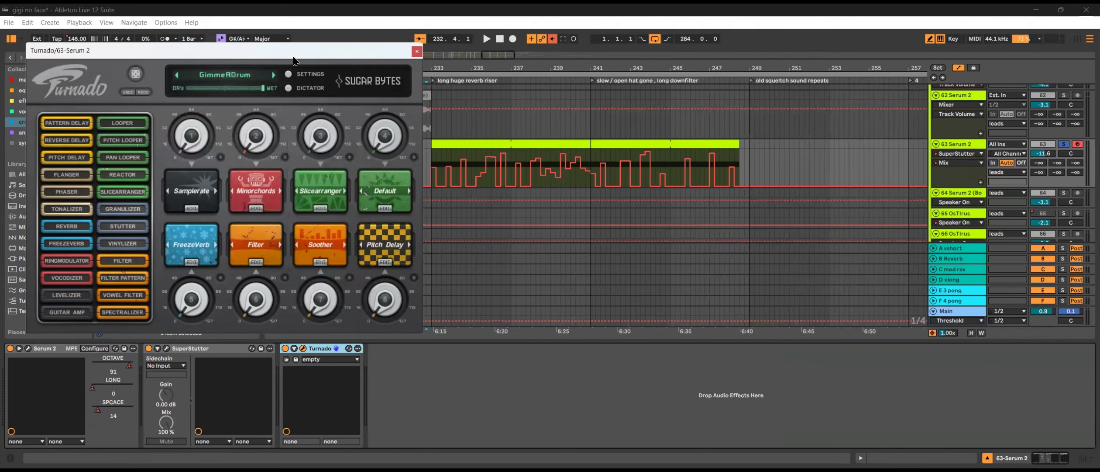
left_click_drag(293, 55, 920, 160)
scroll(607, 166, "down", 1)
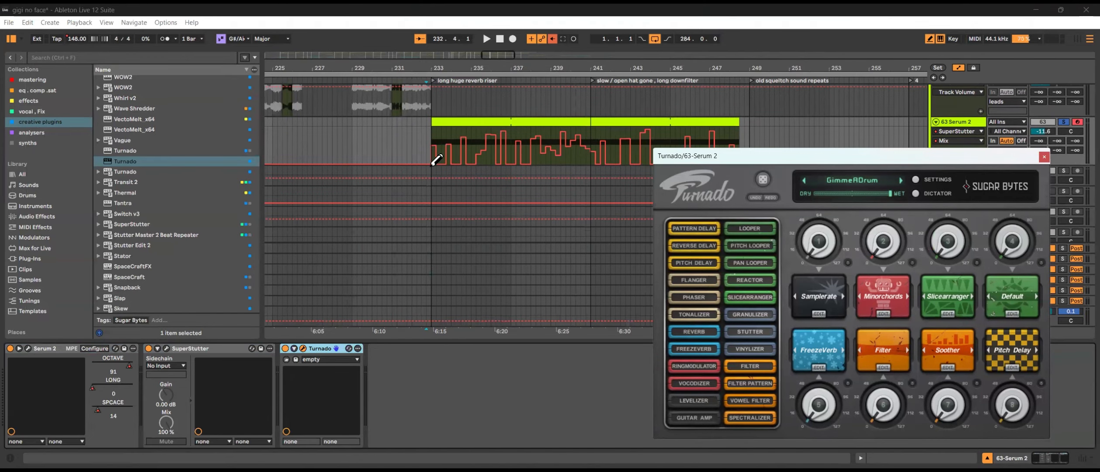
Leave draw mode and play the track 63 clip from bar 233, switching Turnado to the JustFunny preset
key("b")
left_click(431, 133)
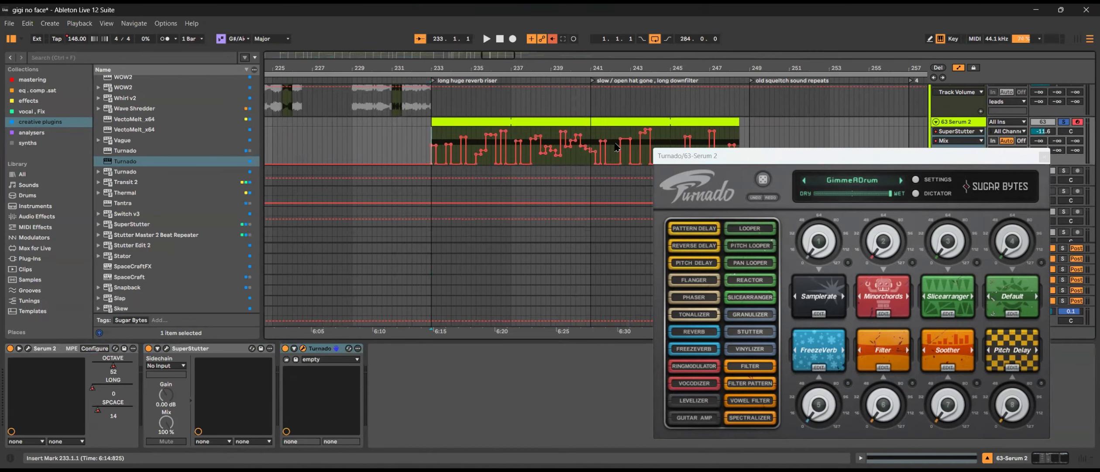
key("space")
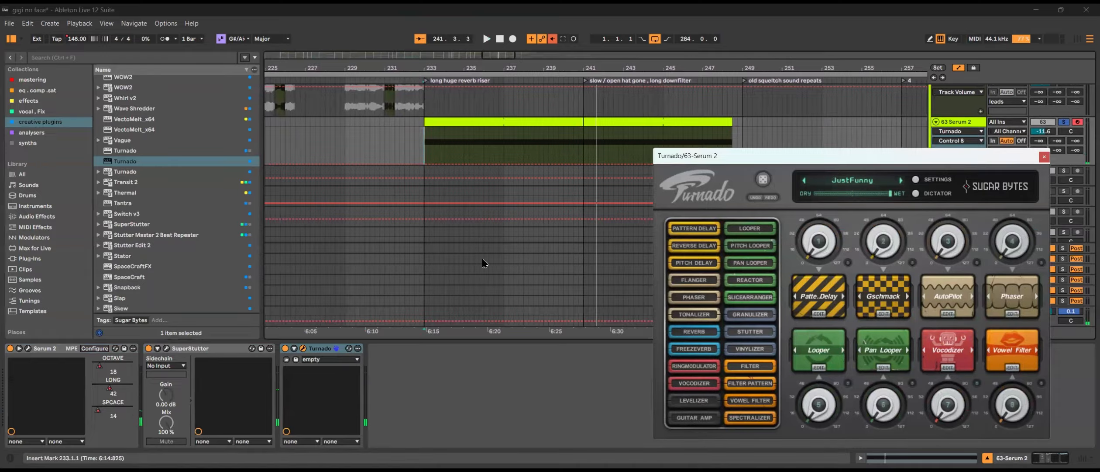
Draw stepped automation for Turnado's Control 8, Control 3 and Control 6 over the track 63 clip, and duplicate the track
left_click(429, 151)
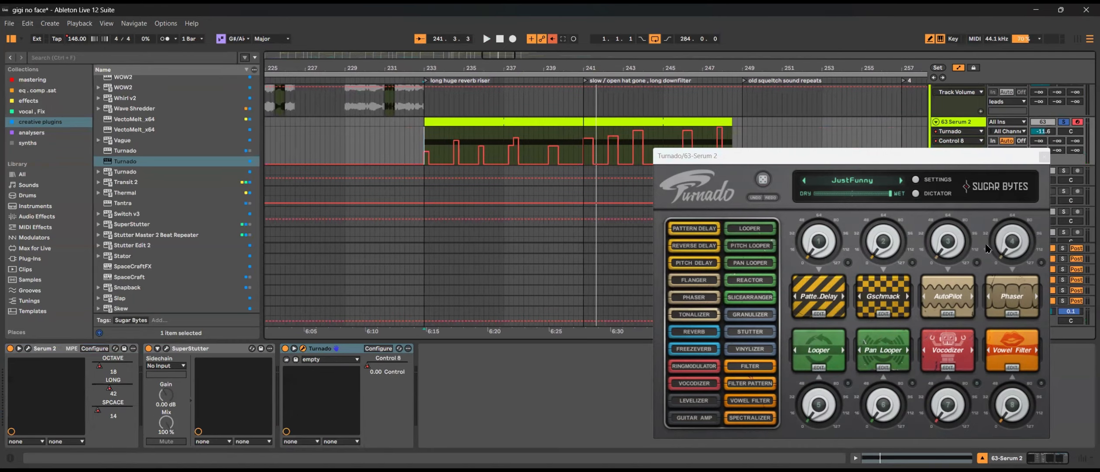
left_click(960, 238)
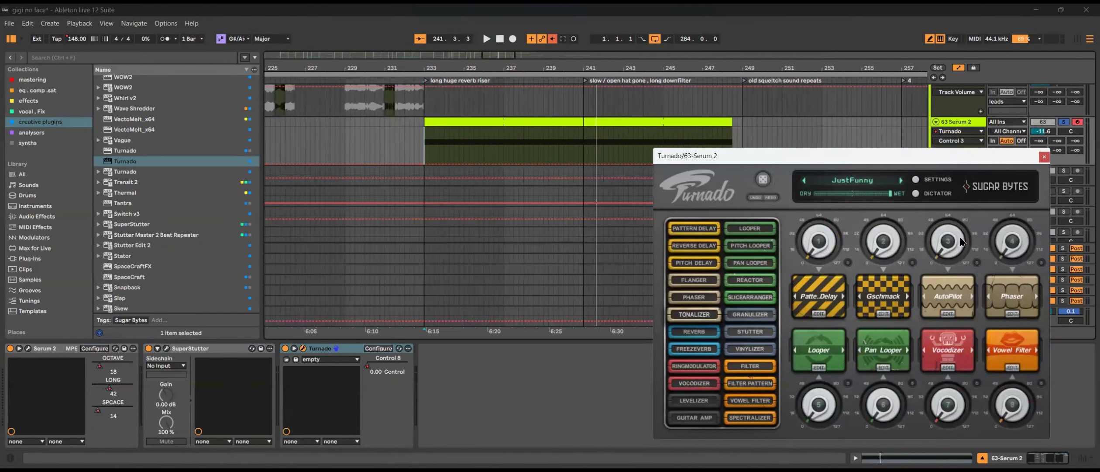
left_click(438, 153)
left_click(456, 146)
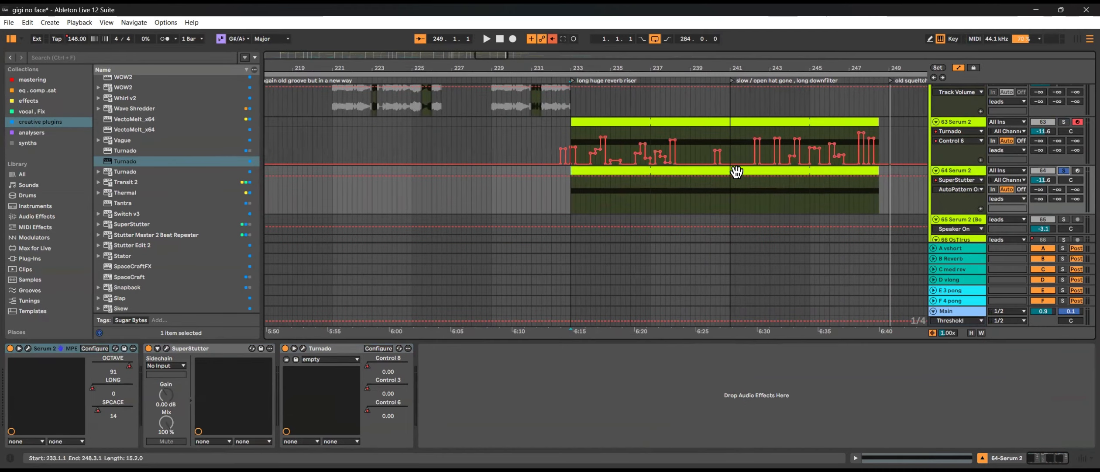
Load the dark psy bulle glitch preset in track 64's Serum 2 and audition the clip from bar 233
left_click(722, 173)
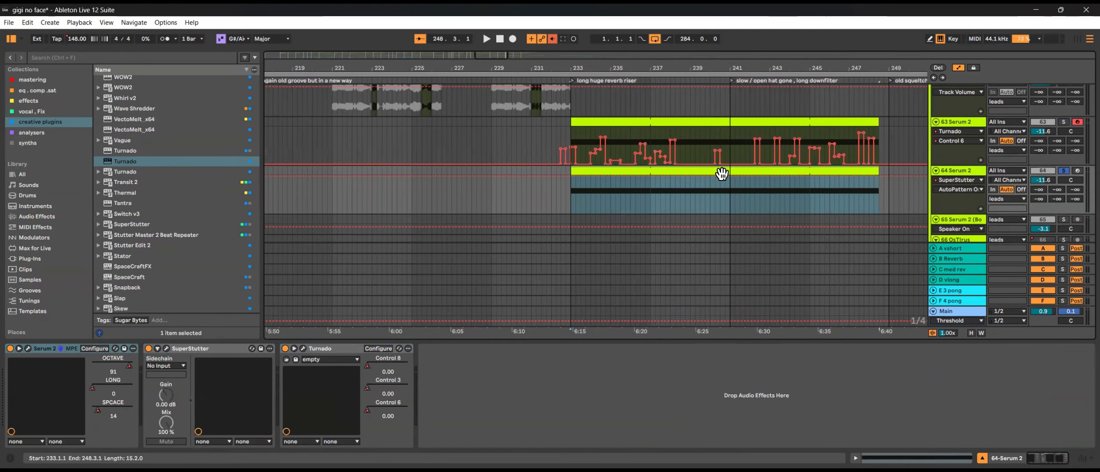
left_click(29, 348)
key("space")
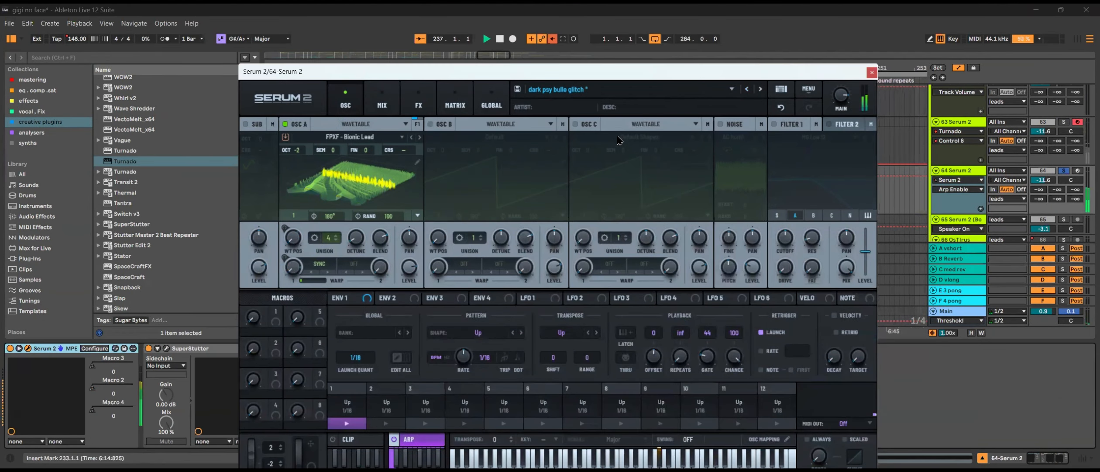
left_click(619, 89)
left_click_drag(620, 72, 453, 343)
left_click(498, 196)
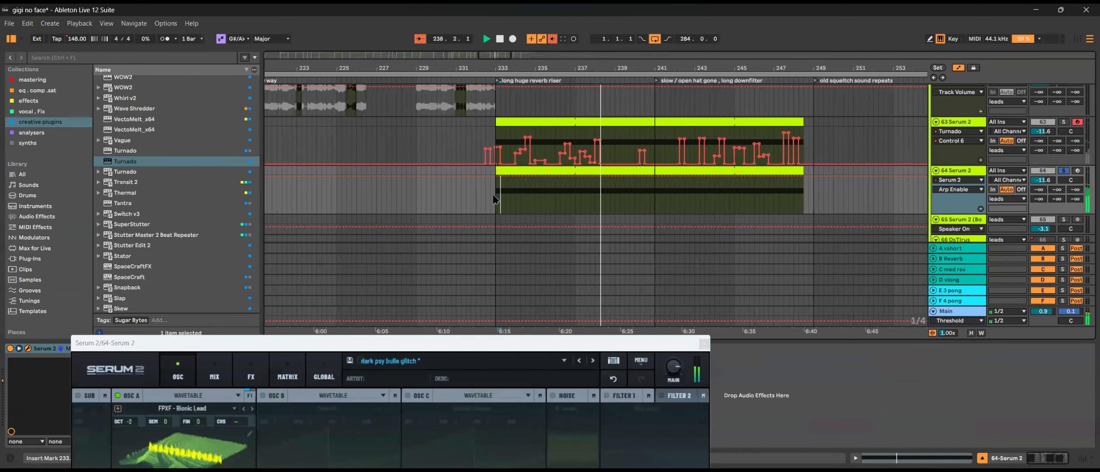
left_click(704, 344)
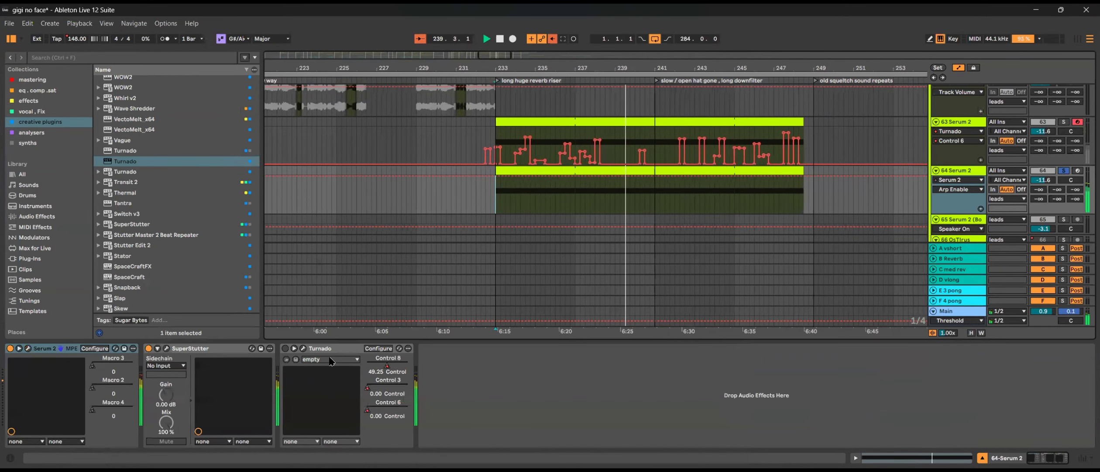
Load the Mixed Session preset in track 64's Turnado and try its first effect knob during playback
left_click(303, 348)
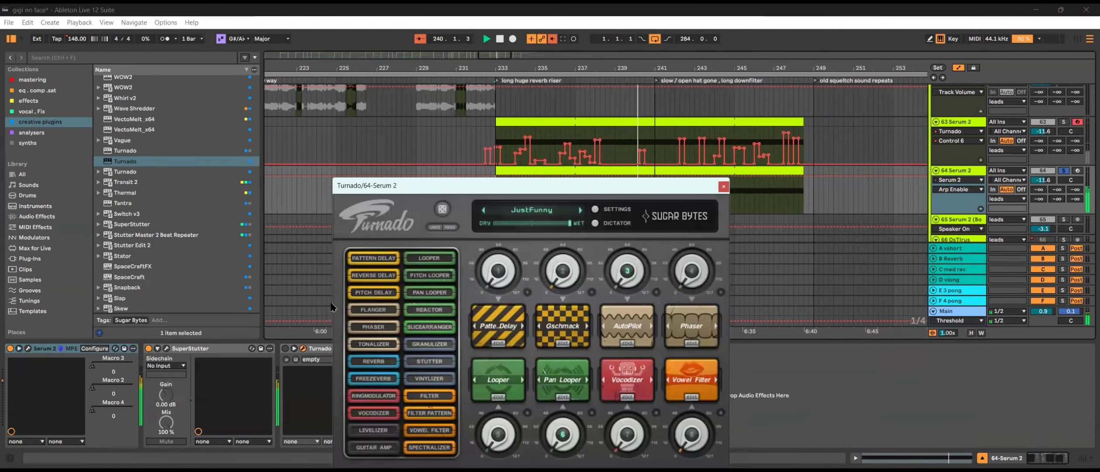
left_click(582, 210)
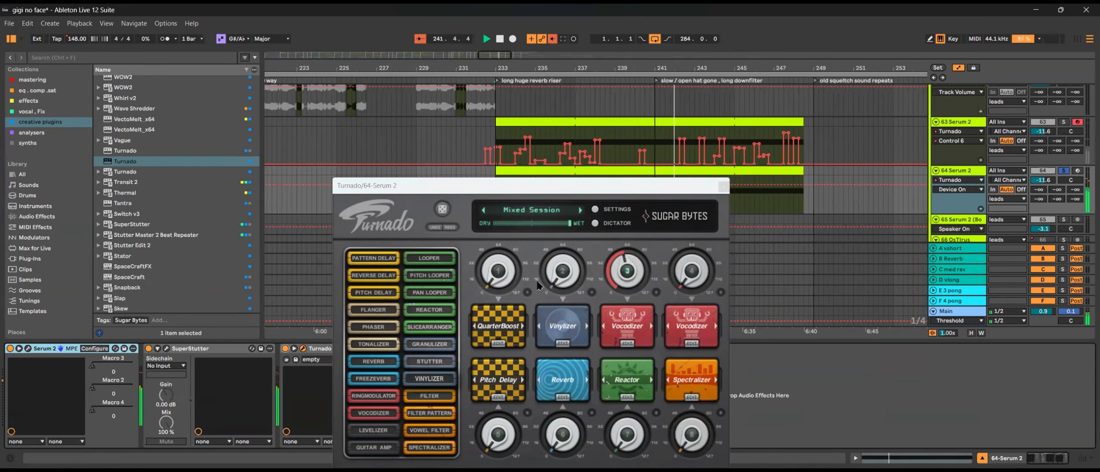
left_click_drag(498, 274, 487, 348)
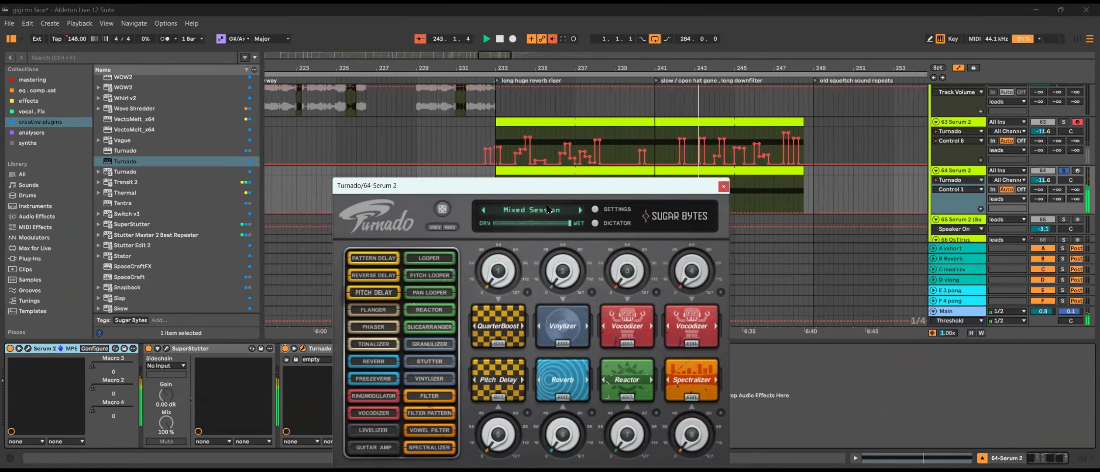
left_click_drag(574, 183, 573, 391)
left_click(340, 400)
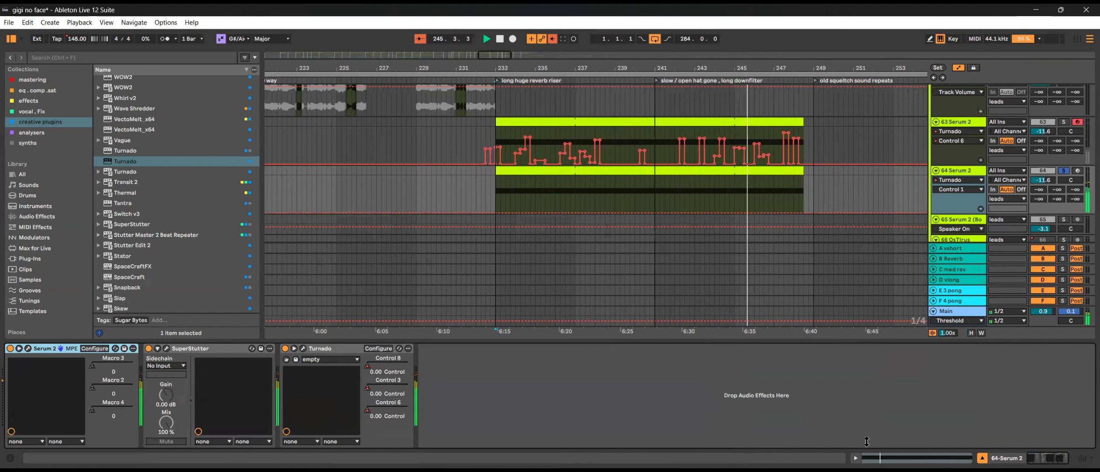
Hide the device view and bounce tracks 63 and 64 in place over their selected clips
left_click_drag(867, 441, 867, 452)
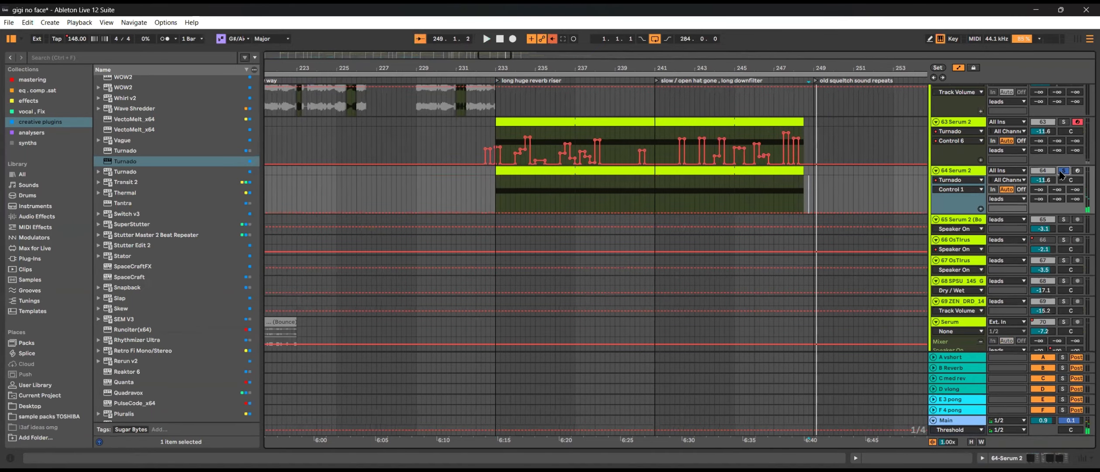
left_click(685, 170)
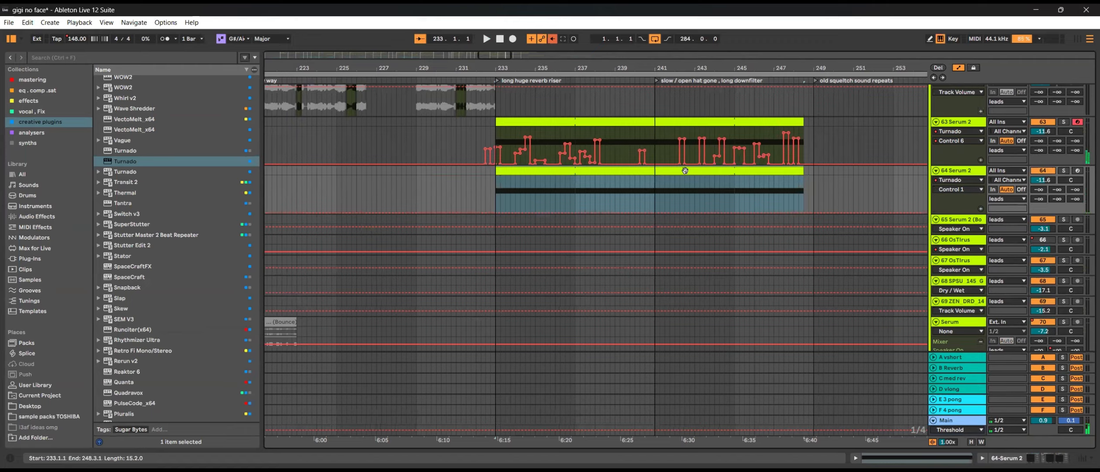
left_click(765, 121, "shift")
right_click(765, 121)
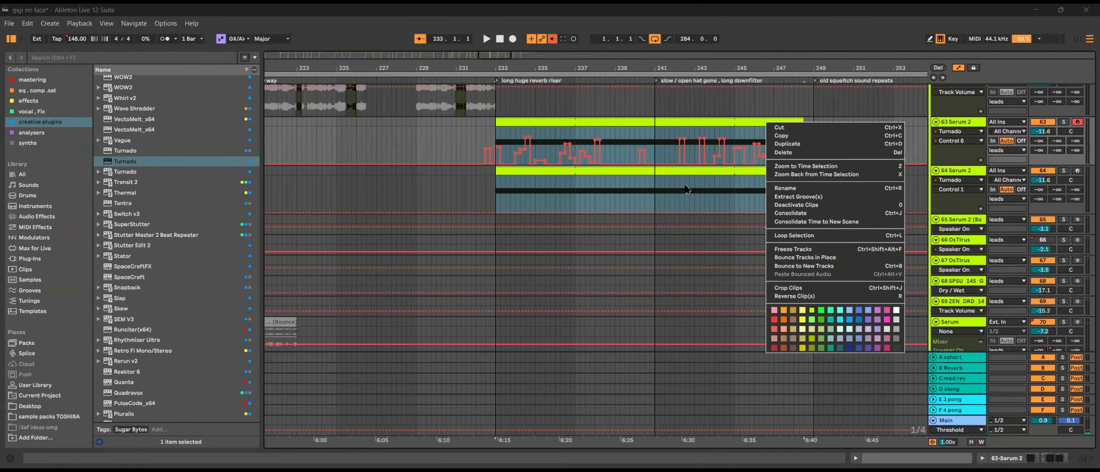
left_click(836, 259)
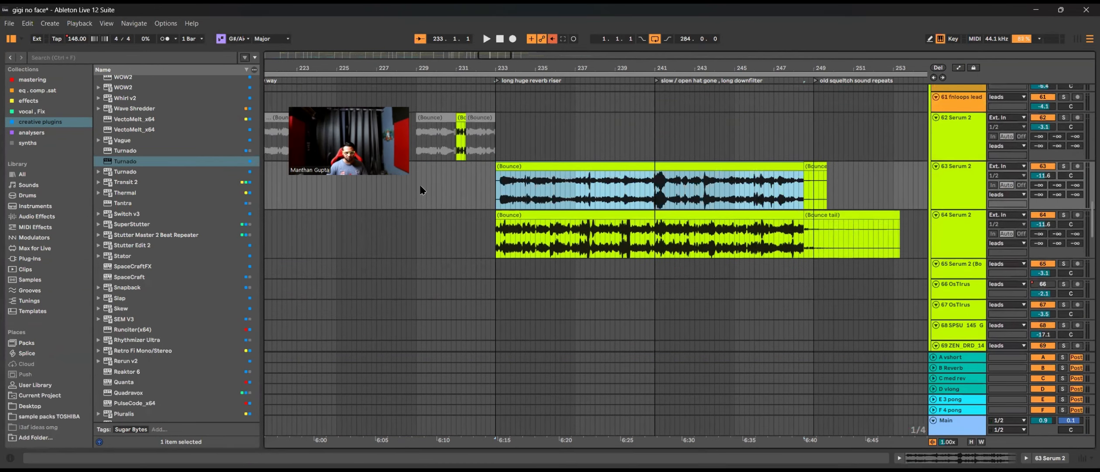
Hide the browser and select the bounced clip on track 63
left_click_drag(412, 183, 510, 231)
left_click(11, 40)
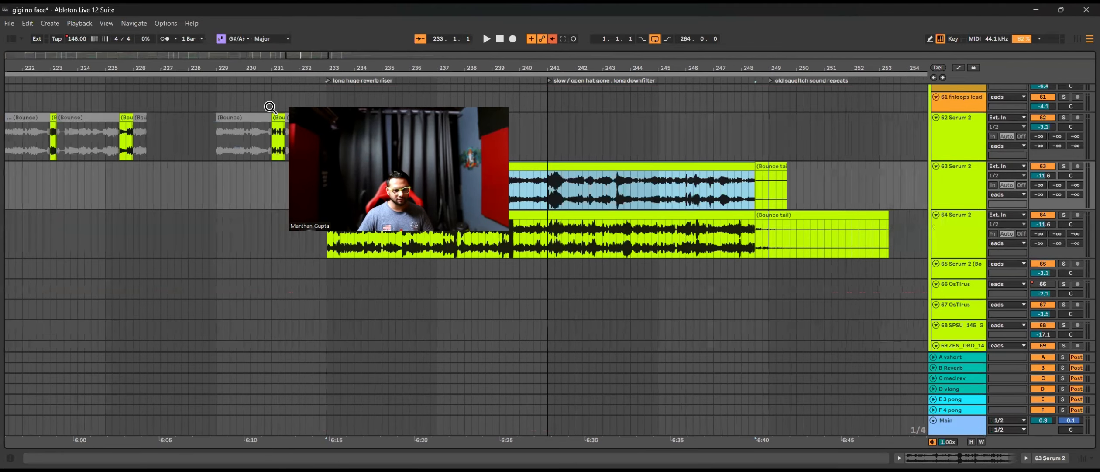
left_click_drag(345, 131, 118, 110)
left_click(338, 188)
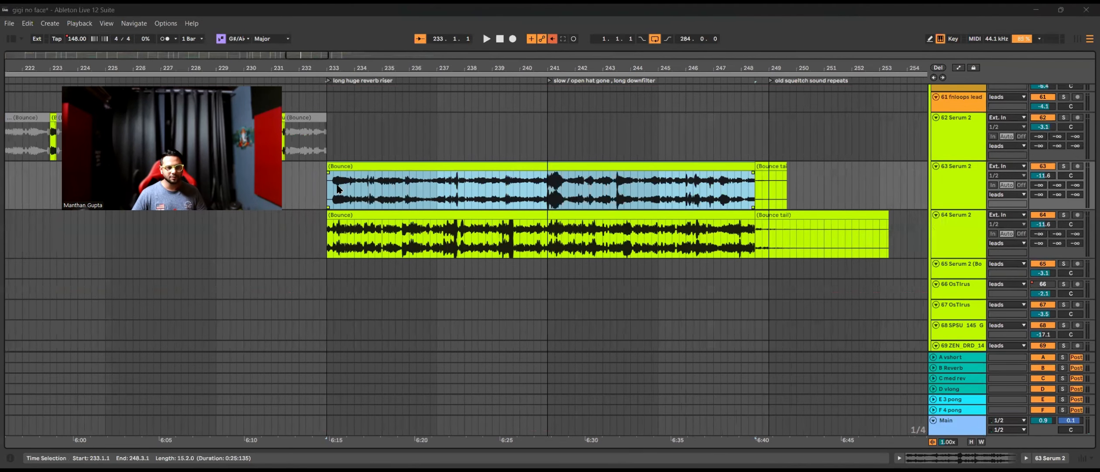
Solo tracks 63 and 64 and split their bounced clips into alternating active and deactivated segments from bar 233
left_click(1066, 167)
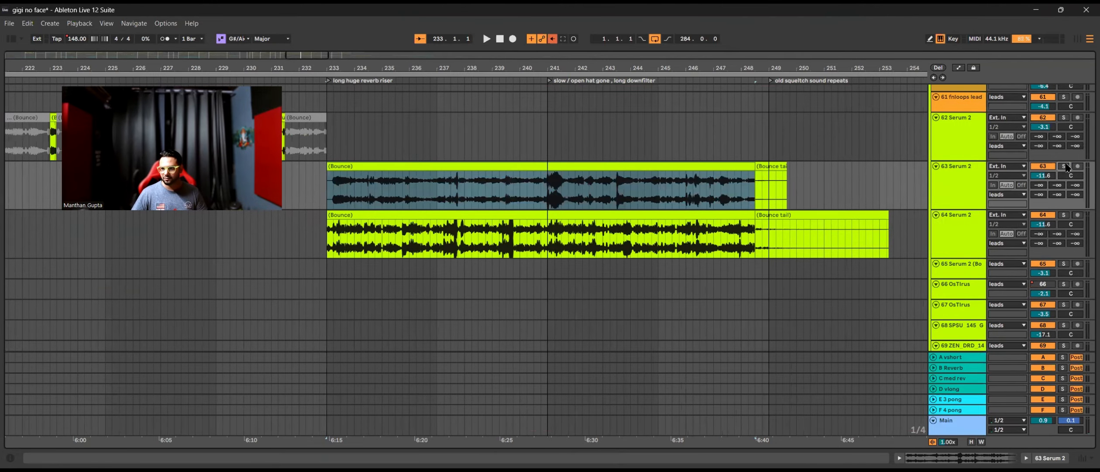
left_click(1065, 215)
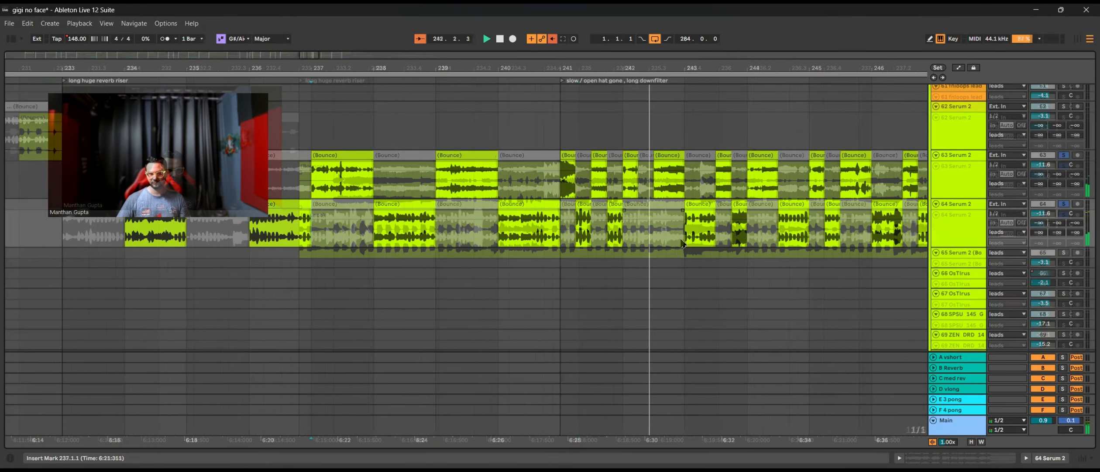
scroll(502, 235, "down", 3)
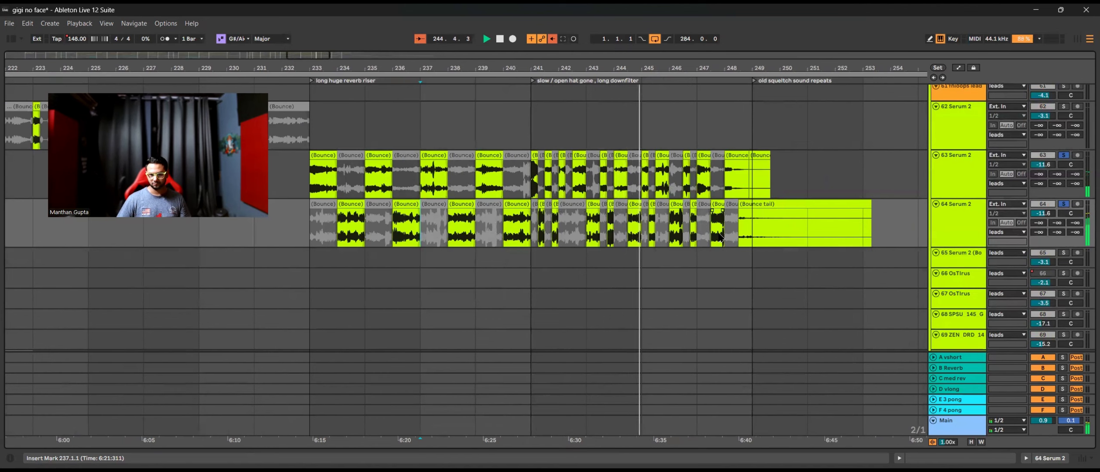
left_click(752, 171)
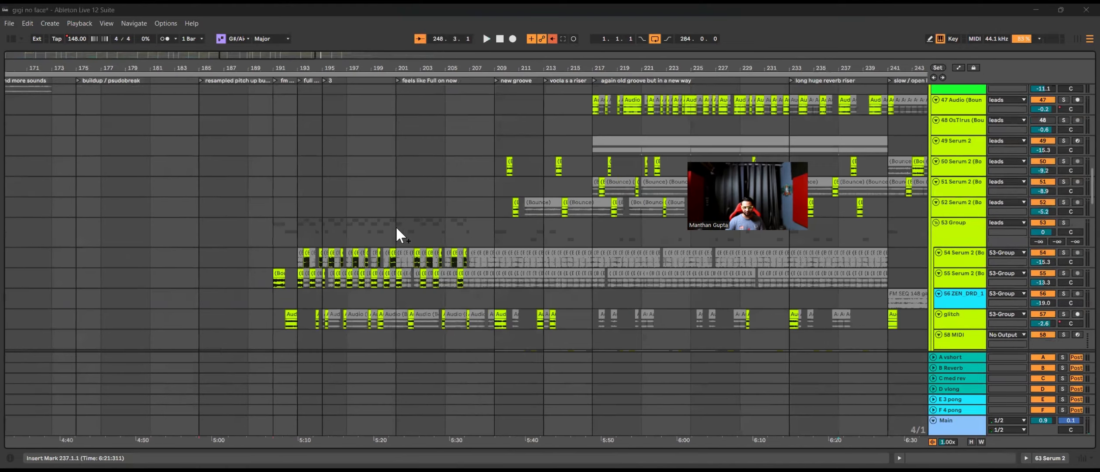
Examine how the active and deactivated clip segments alternate across the lead tracks before the long huge reverb riser section
scroll(396, 226, "up", 3)
scroll(684, 214, "up", 2)
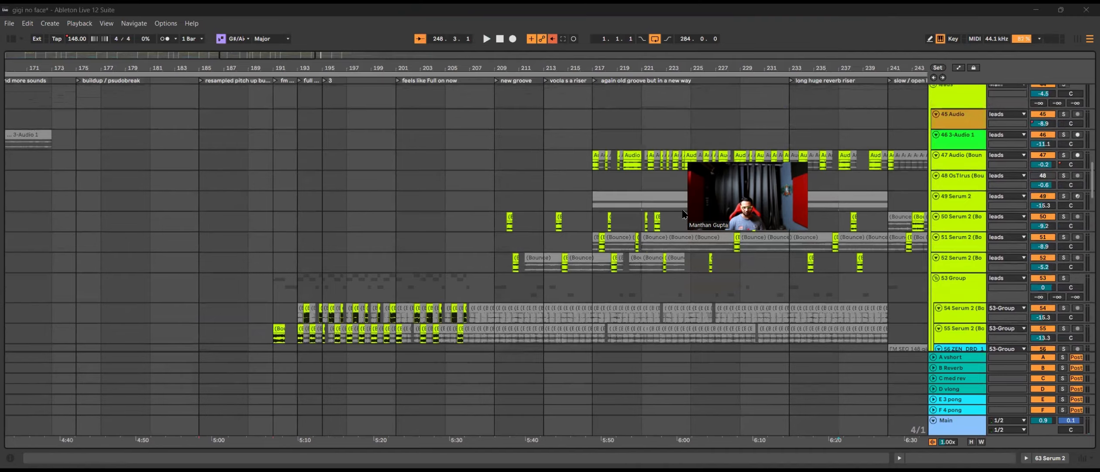
scroll(495, 246, "down", 8)
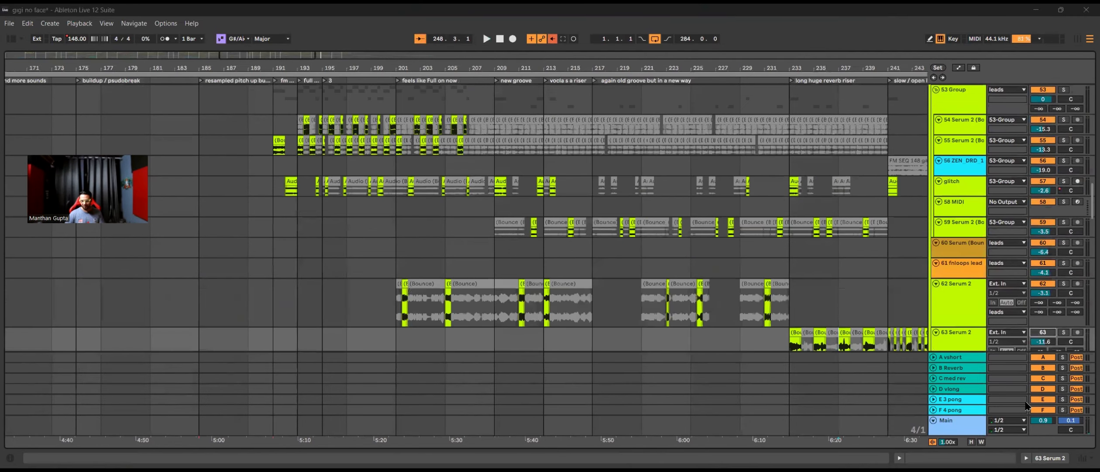
scroll(336, 251, "up", 3)
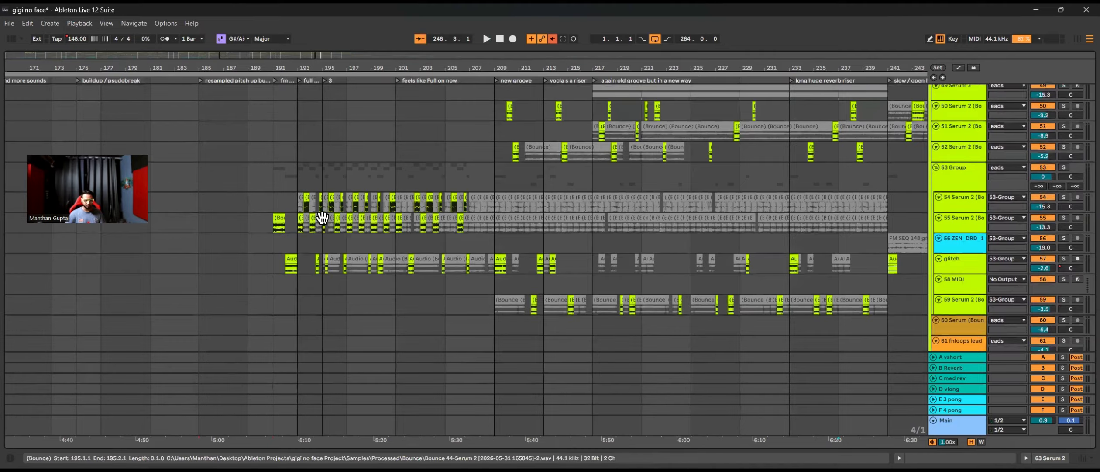
scroll(411, 274, "down", 2)
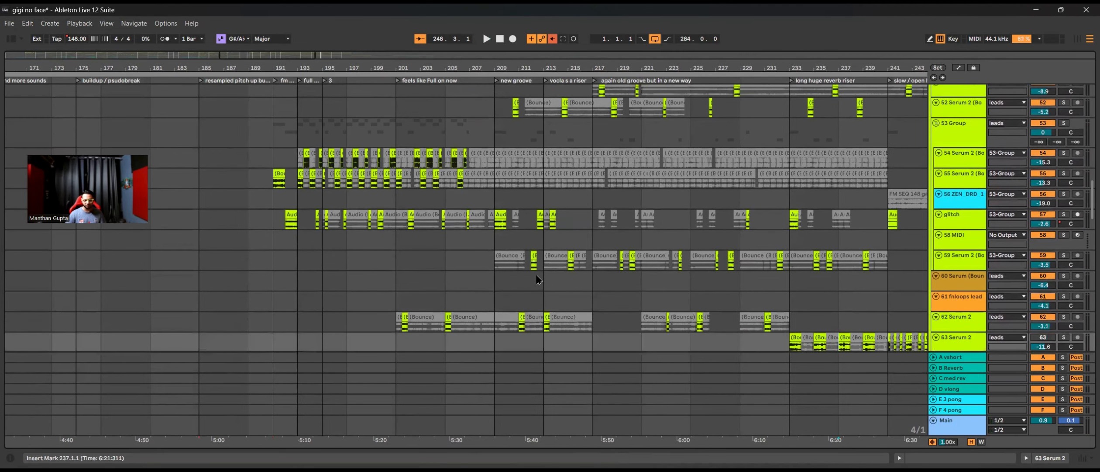
scroll(537, 281, "up", 2)
scroll(517, 214, "up", 2)
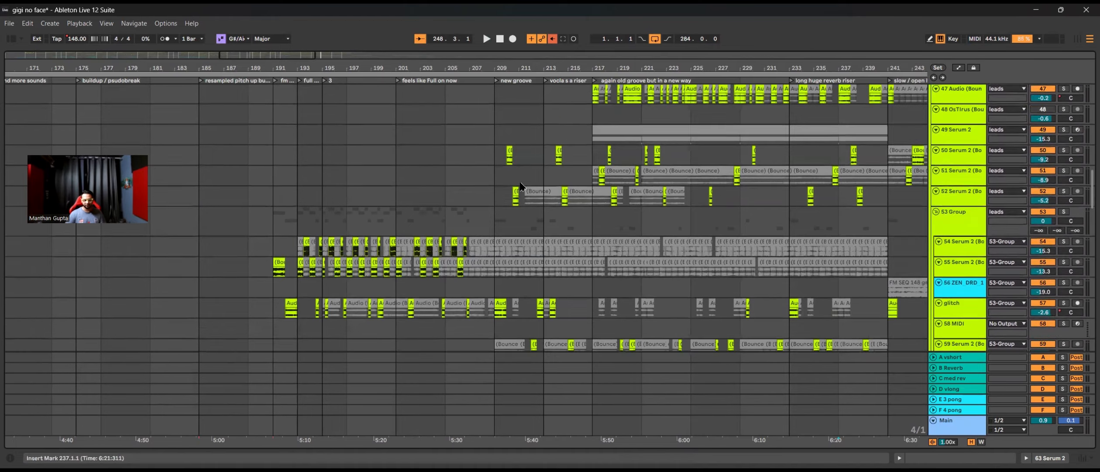
Examine how active and deactivated clips are distributed across lead tracks 45 to 63 between bars 191 and 241
scroll(520, 205, "down", 5)
scroll(508, 296, "up", 2)
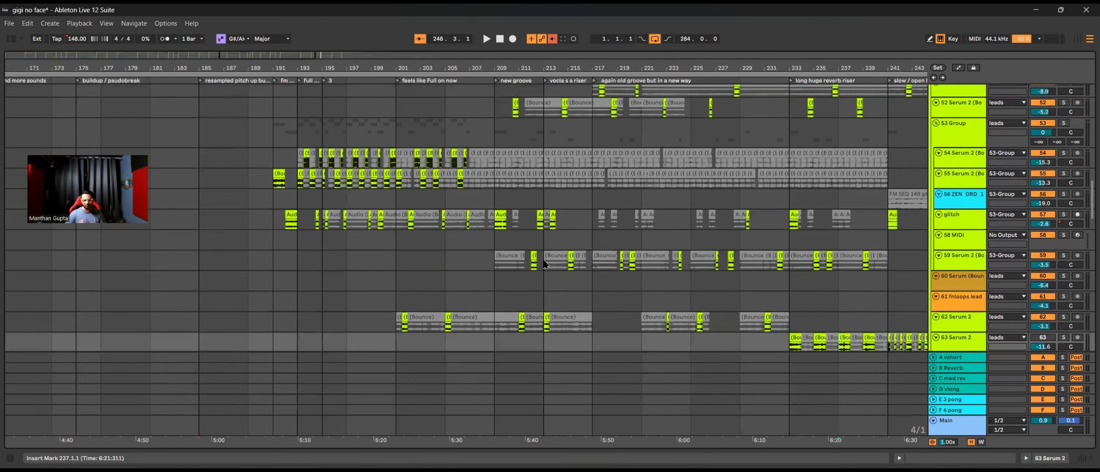
scroll(496, 157, "up", 3)
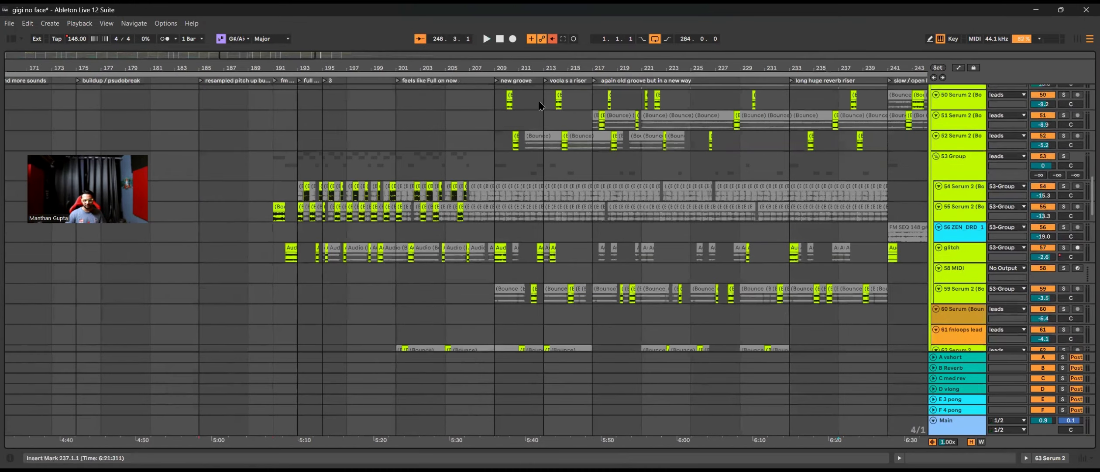
scroll(611, 187, "down", 2)
scroll(528, 140, "up", 8)
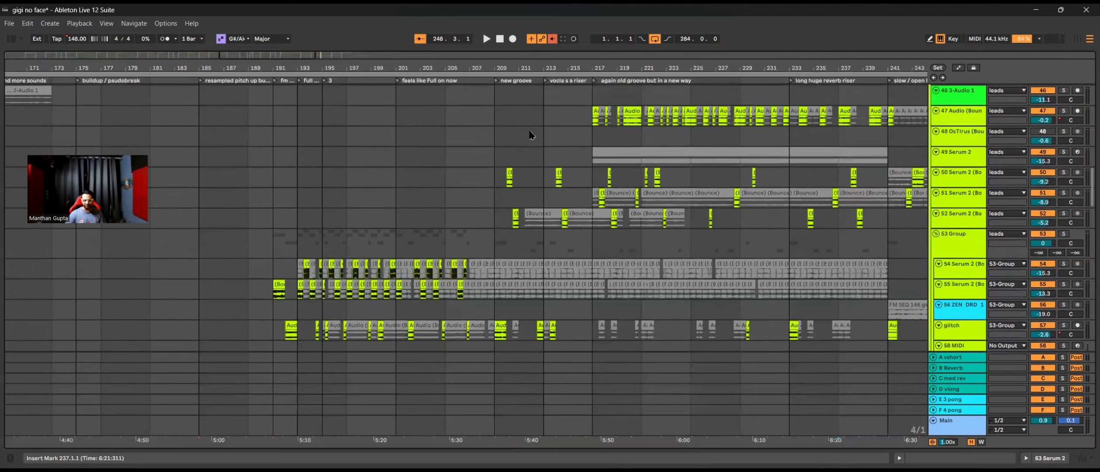
left_click(505, 181)
scroll(491, 179, "down", 3)
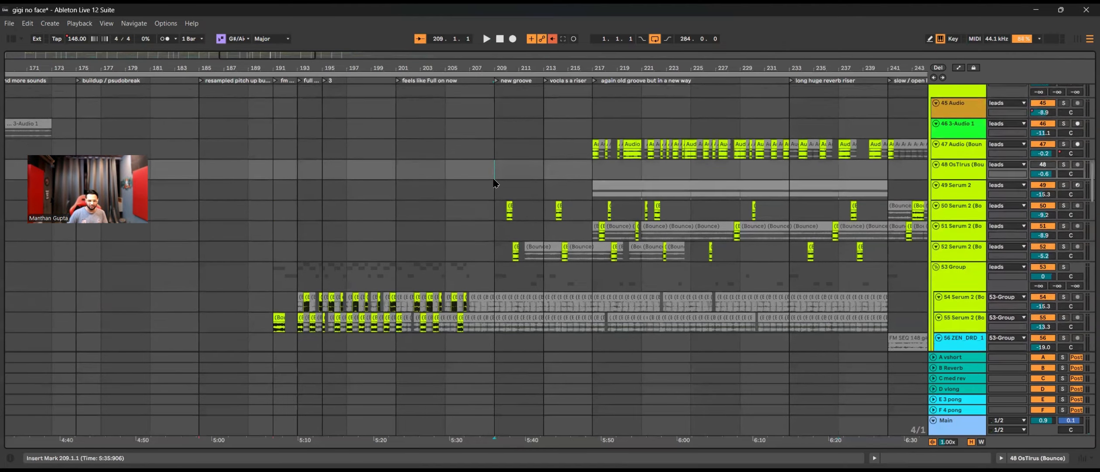
scroll(495, 180, "up", 5)
scroll(564, 166, "down", 3)
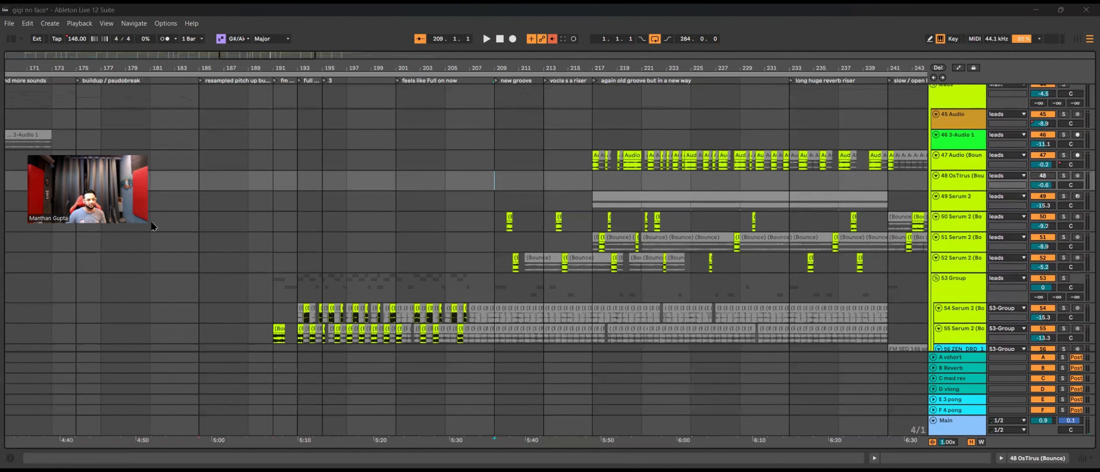
left_click_drag(152, 225, 346, 271)
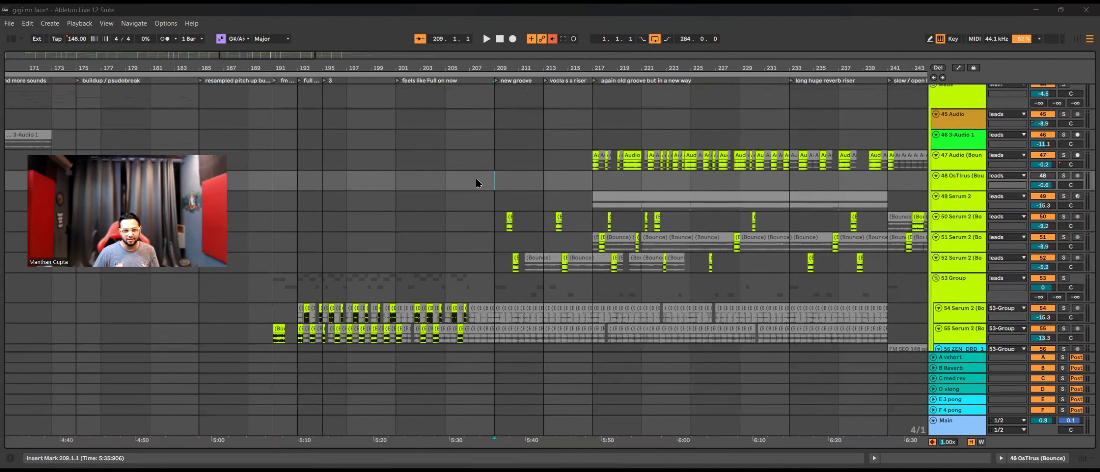
scroll(626, 208, "down", 3)
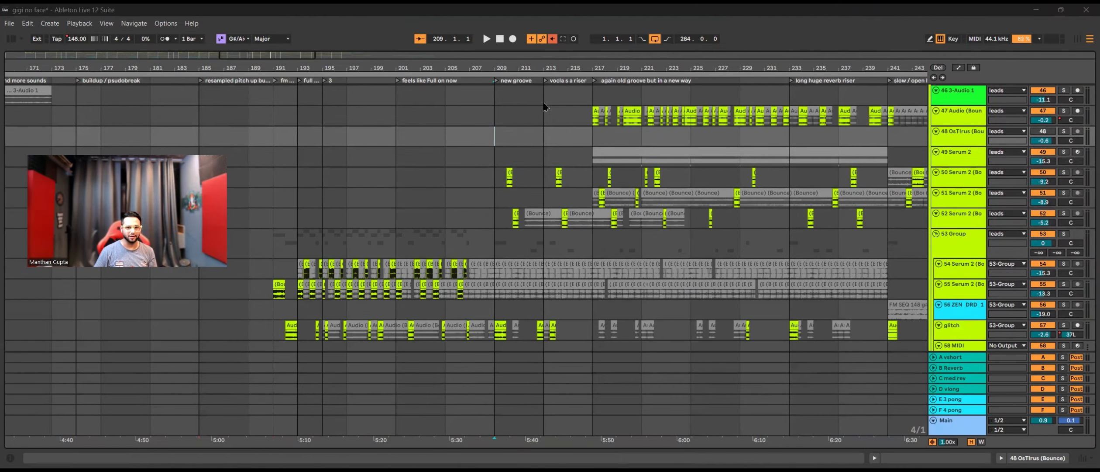
scroll(891, 163, "up", 2)
scroll(1058, 107, "up", 3)
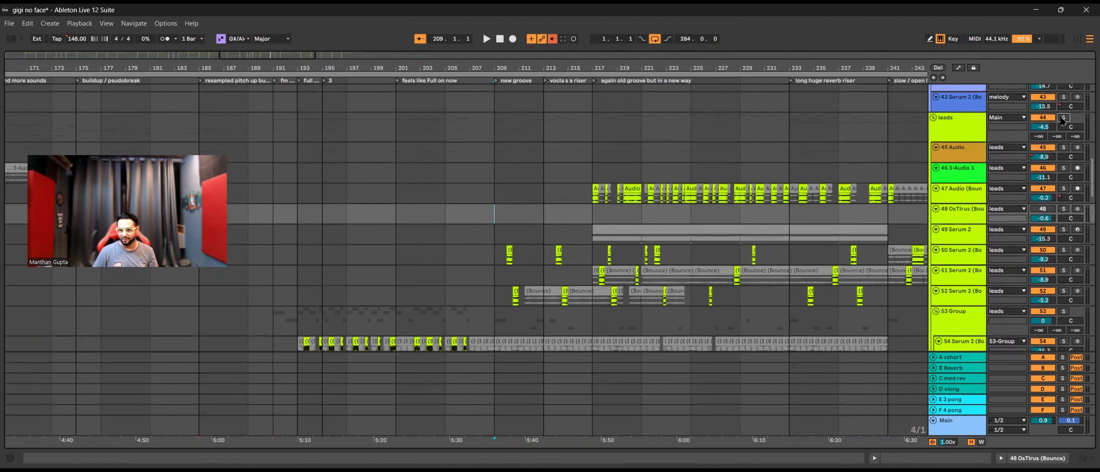
Solo the leads group, play it from bar 217 and inspect the alternating clips around bar 221
left_click(1063, 117)
left_click(590, 160)
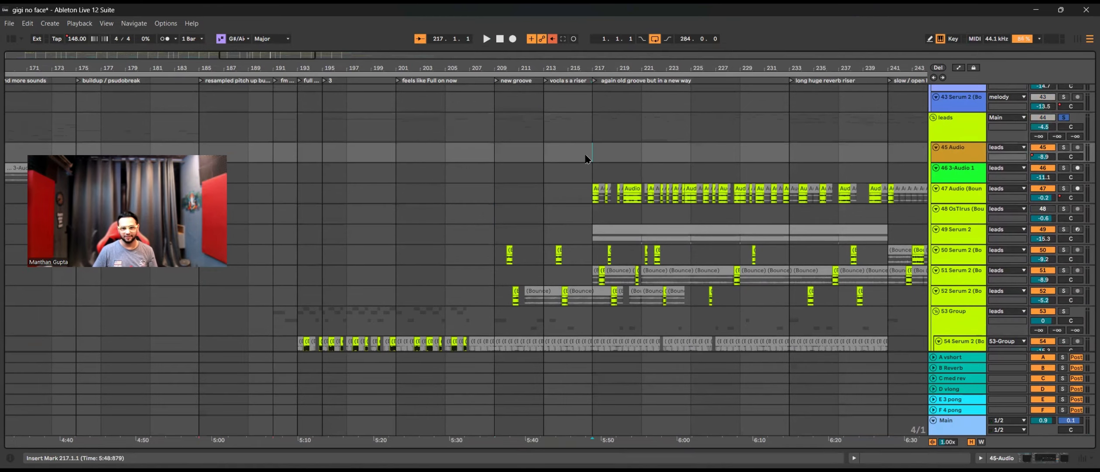
key("space")
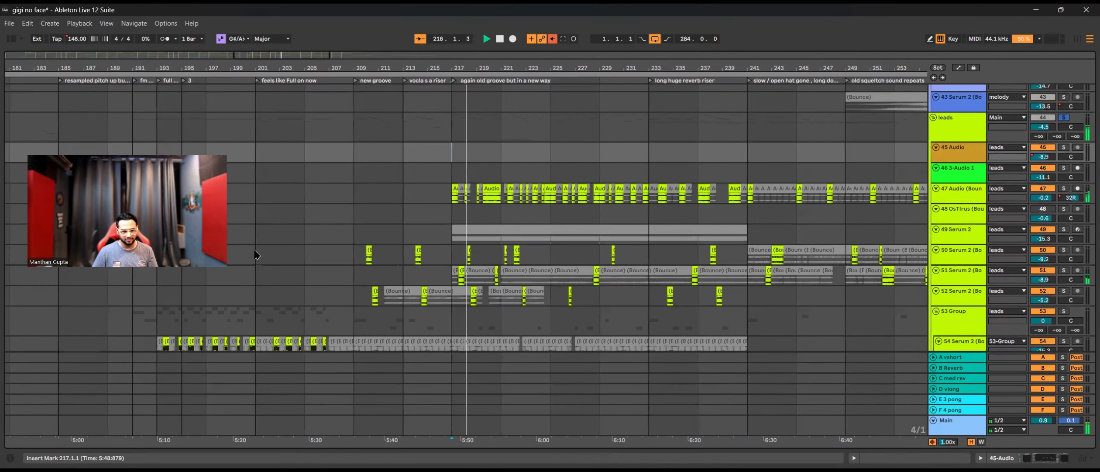
left_click(493, 256)
scroll(480, 258, "up", 2)
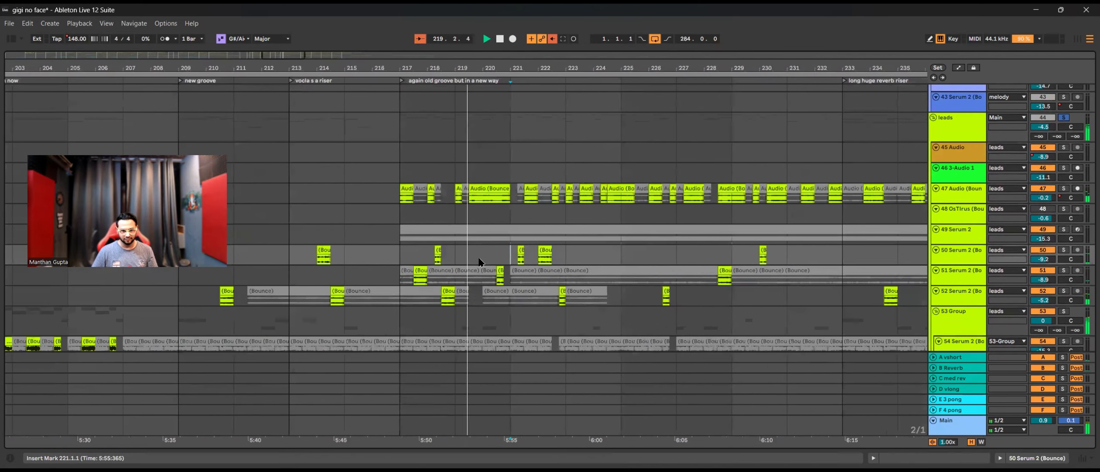
scroll(508, 256, "up", 2)
scroll(510, 259, "down", 1)
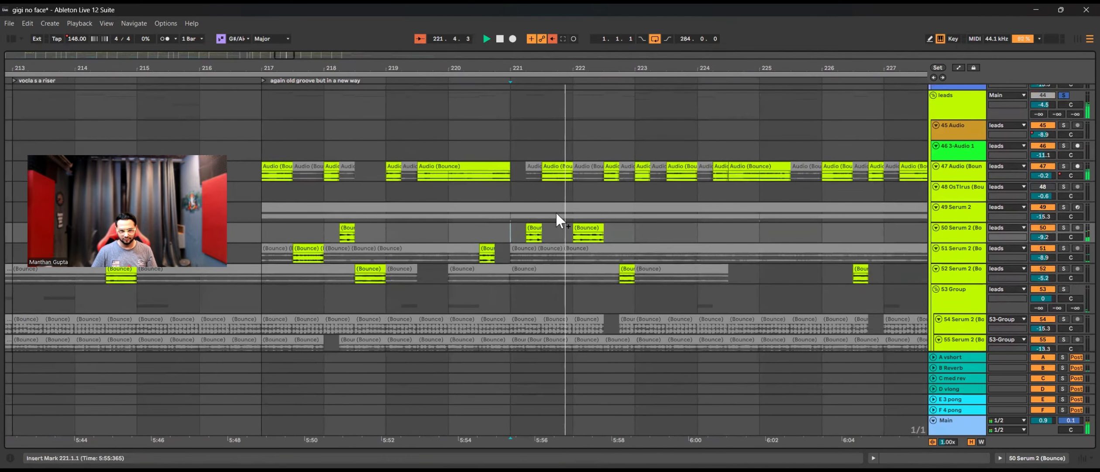
Play the soloed leads from bar 195 and examine the alternating Serum 2 and glitch clips in the 53 group
scroll(555, 221, "down", 3)
scroll(649, 228, "down", 1)
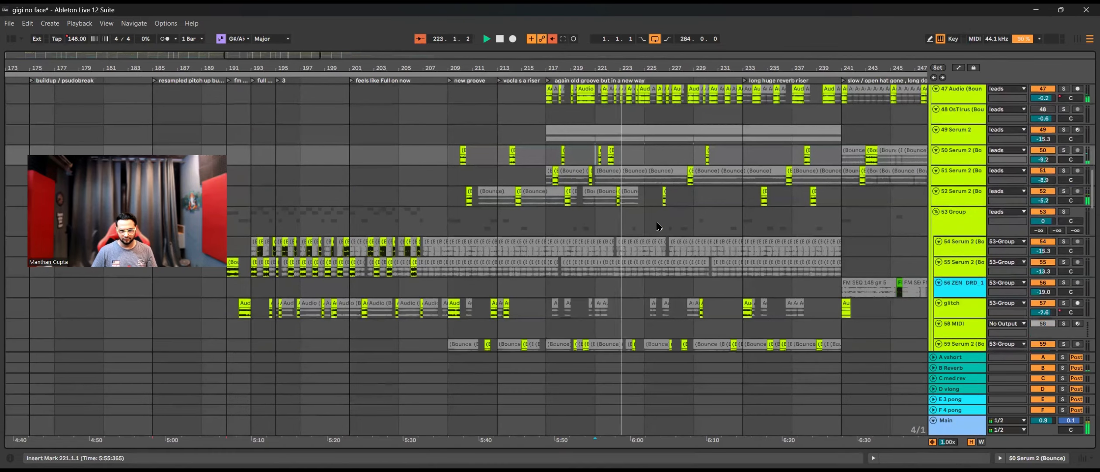
scroll(642, 230, "down", 1)
scroll(635, 234, "down", 3)
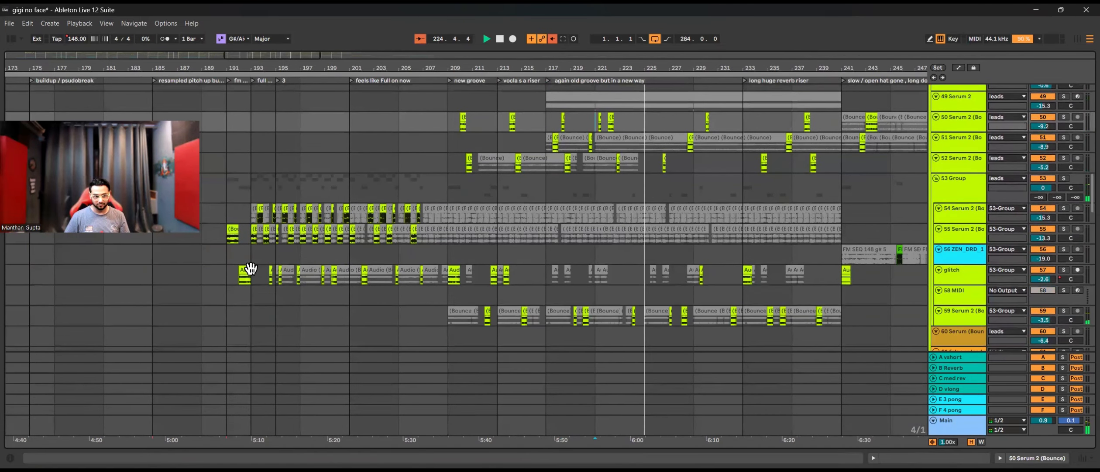
left_click(274, 182)
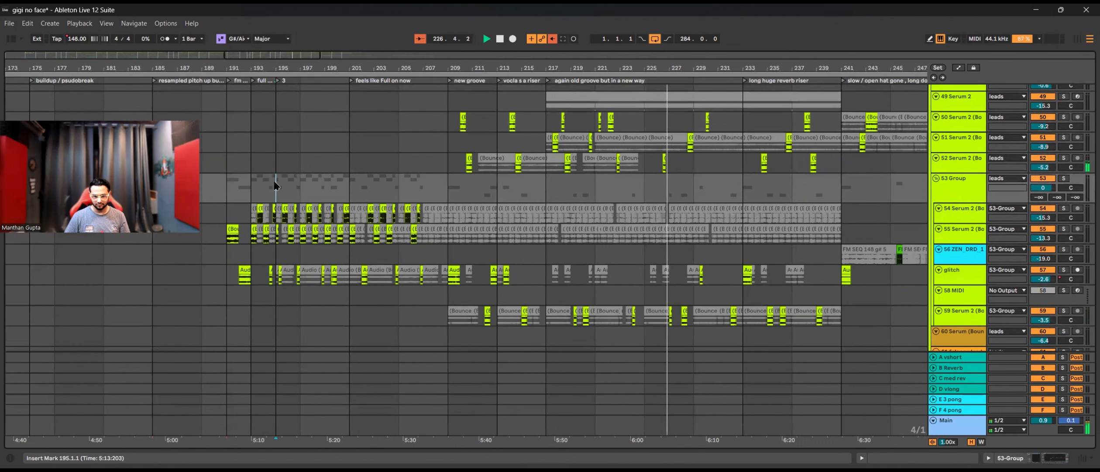
key("space")
key("space")
scroll(493, 262, "up", 5)
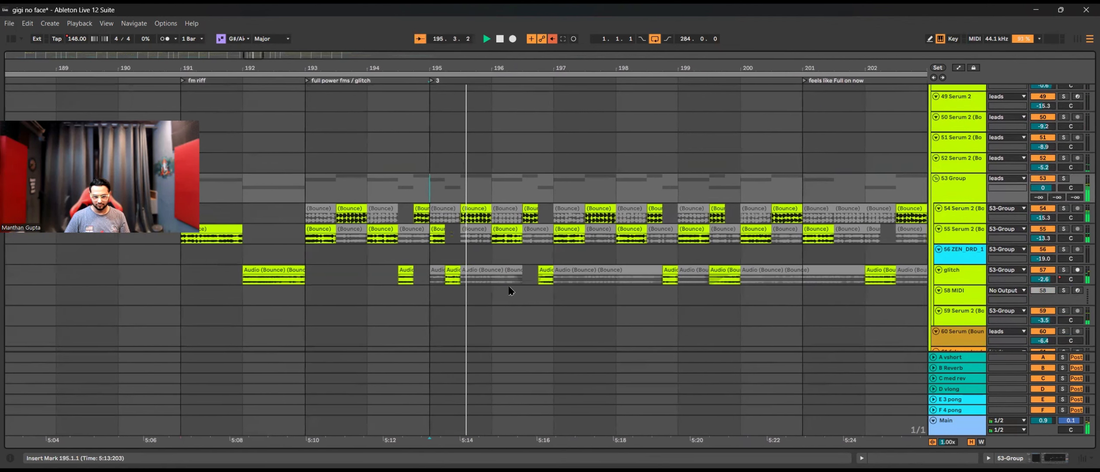
left_click(508, 291)
scroll(537, 218, "down", 3)
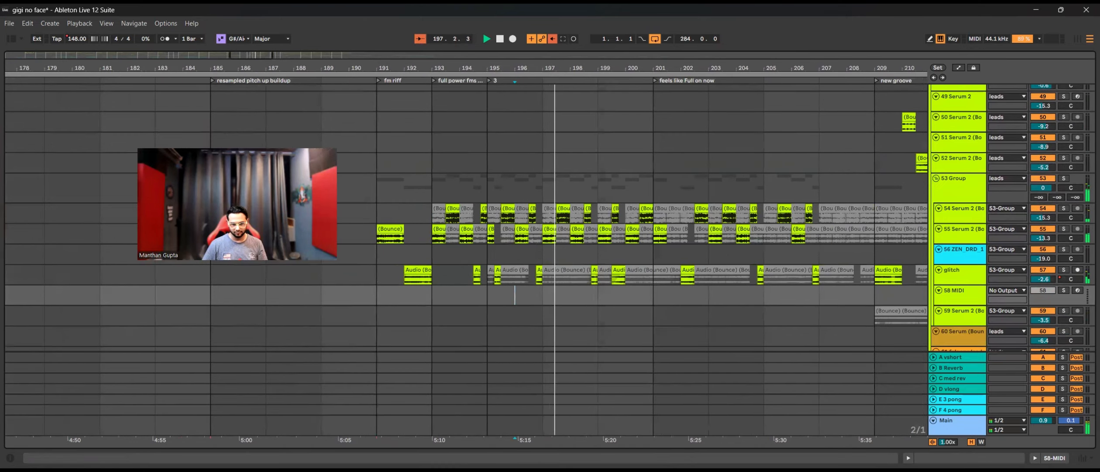
scroll(708, 172, "down", 1)
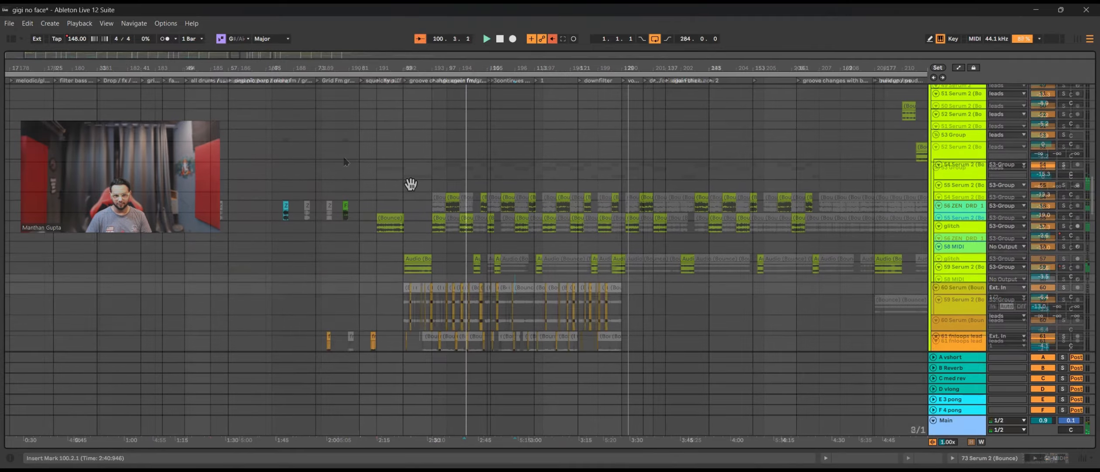
Play the arrangement without the leads solo from bar 73, at the start of the Grid Fm groove change section
scroll(346, 197, "up", 7)
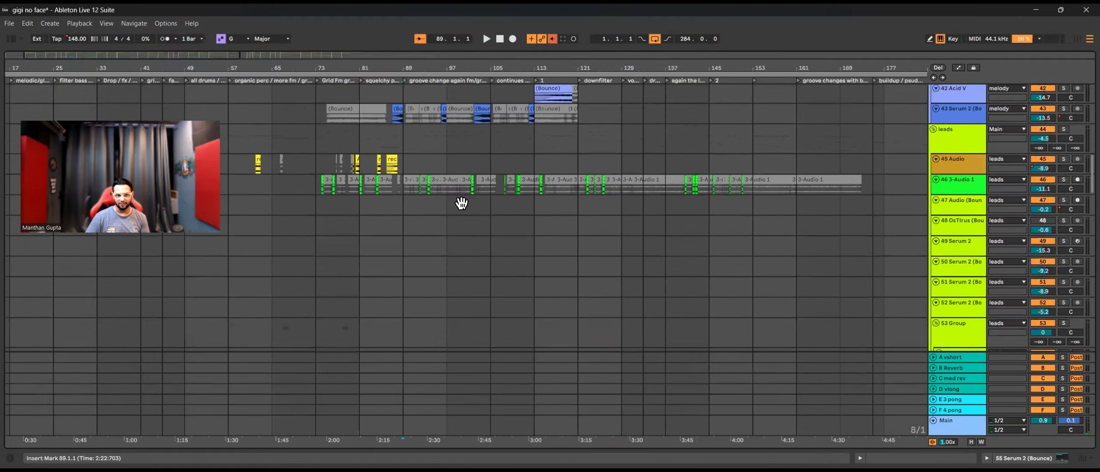
scroll(449, 184, "up", 5)
left_click(408, 192)
scroll(1015, 185, "up", 2)
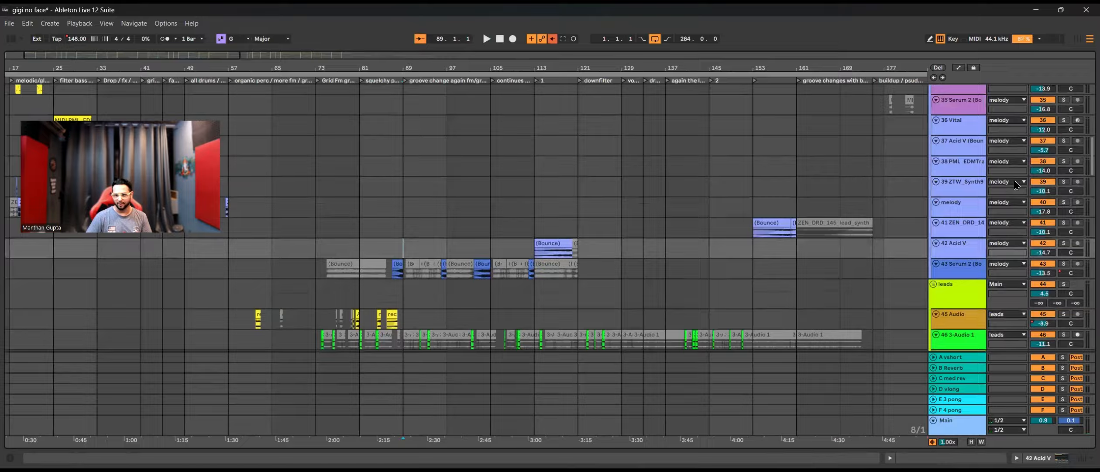
left_click(1064, 201)
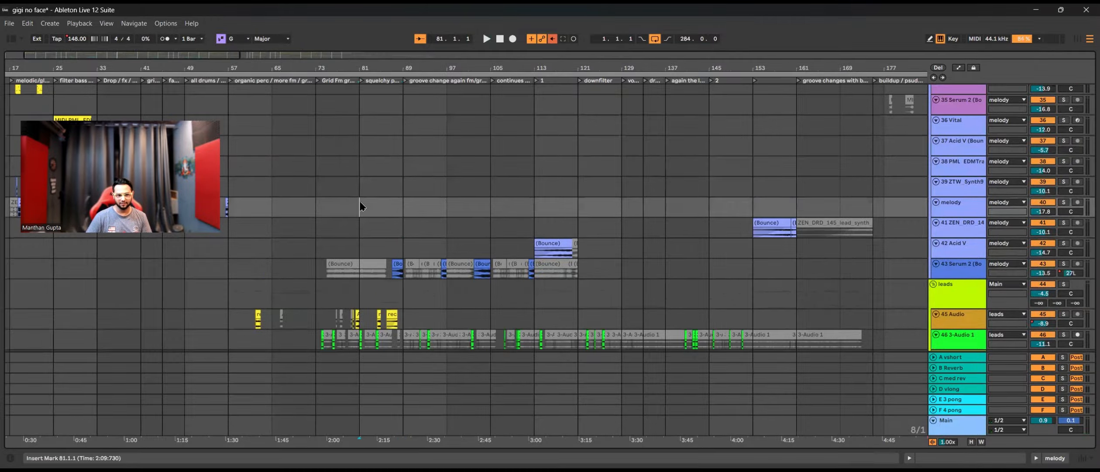
key("space")
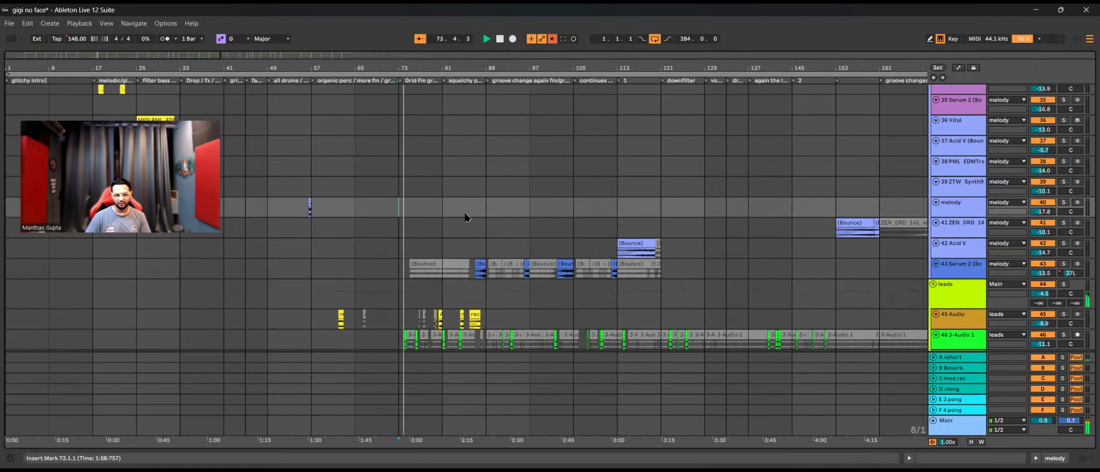
scroll(804, 228, "up", 1)
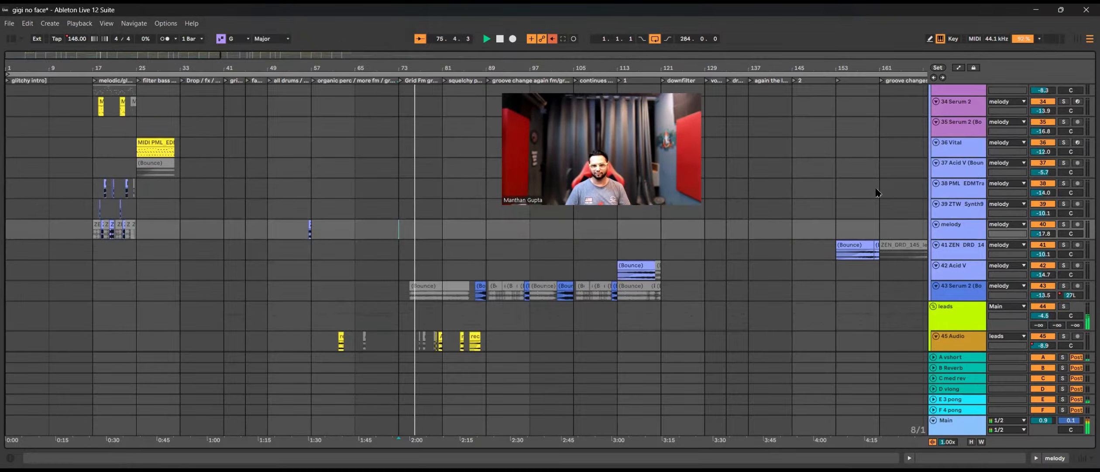
Review the remaining lead tracks and the grid / glitch, transitions and fills groups while the arrangement plays
scroll(1075, 171, "down", 2)
left_click_drag(1092, 161, 1089, 242)
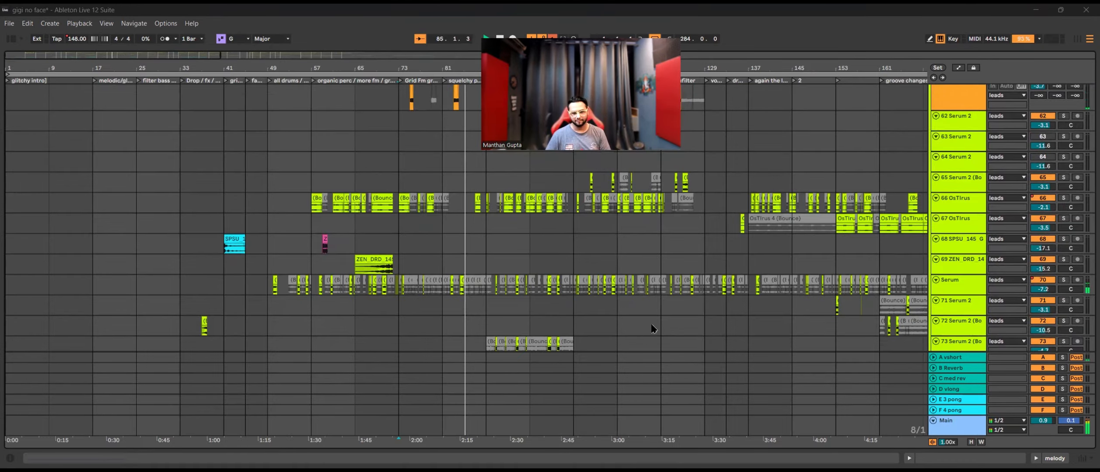
scroll(653, 328, "down", 10)
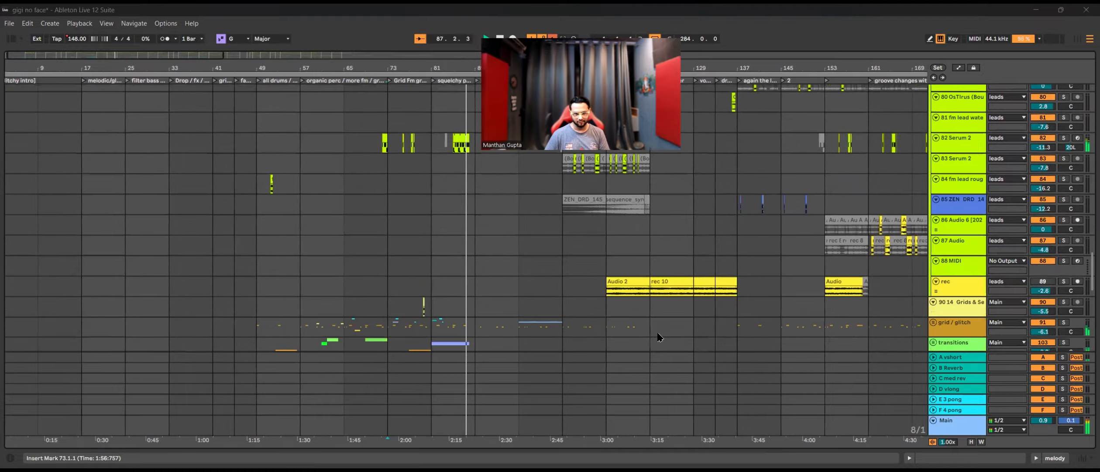
scroll(659, 338, "down", 2)
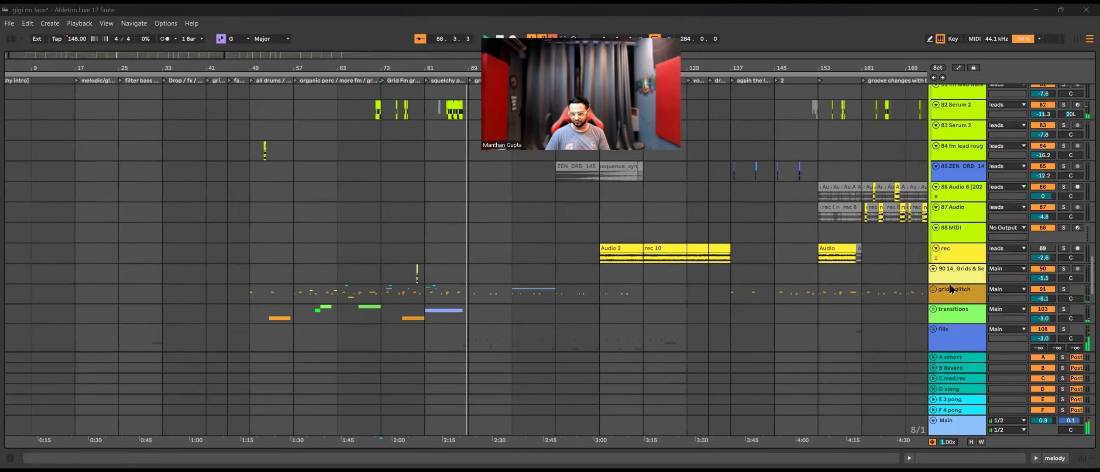
scroll(952, 289, "down", 2)
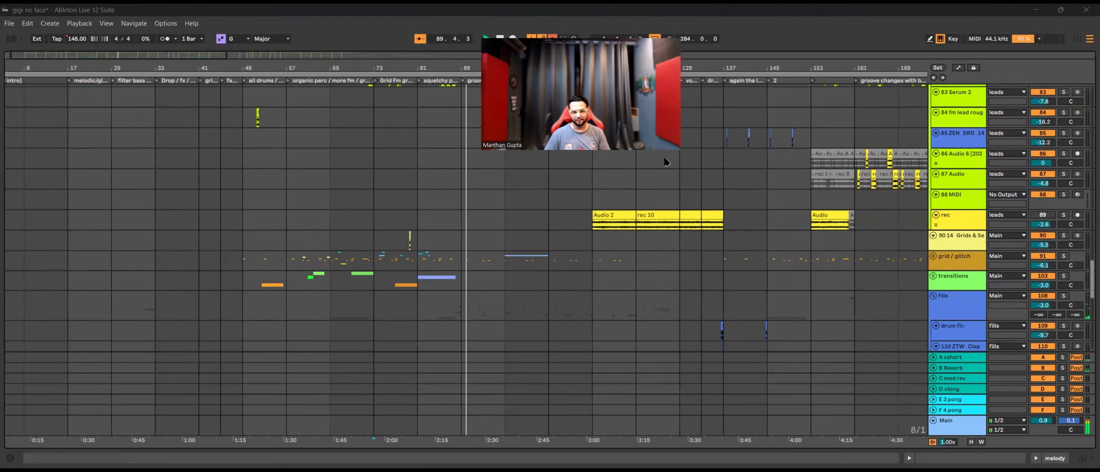
scroll(619, 241, "up", 4)
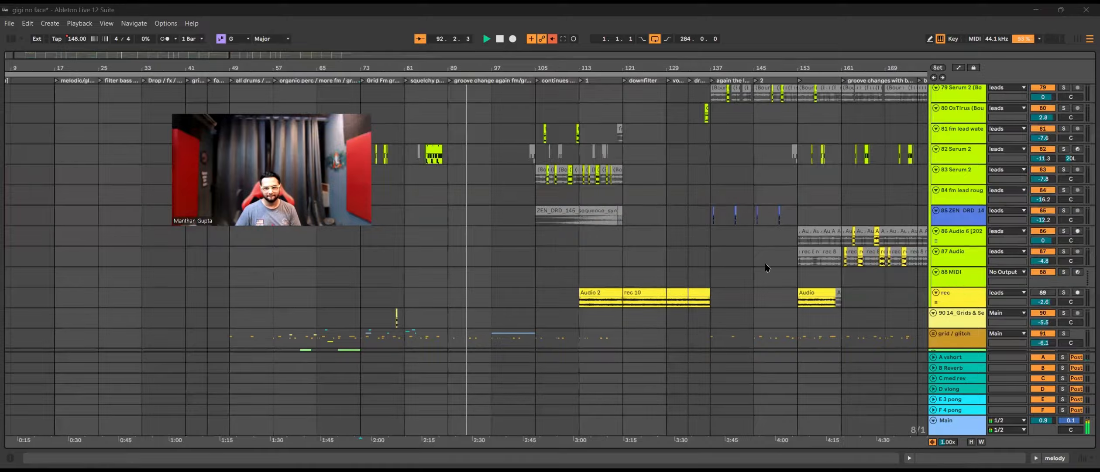
Examine during playback how the bounced clips on lead tracks 60 to 73 alternate from bar 89 onward
scroll(765, 264, "up", 9)
left_click_drag(1091, 246, 1088, 224)
scroll(467, 334, "up", 5)
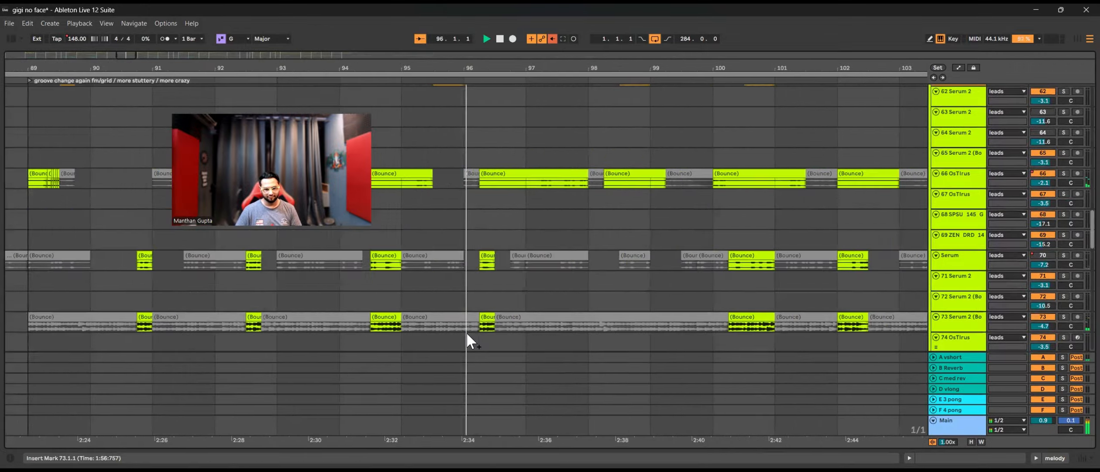
left_click(467, 337)
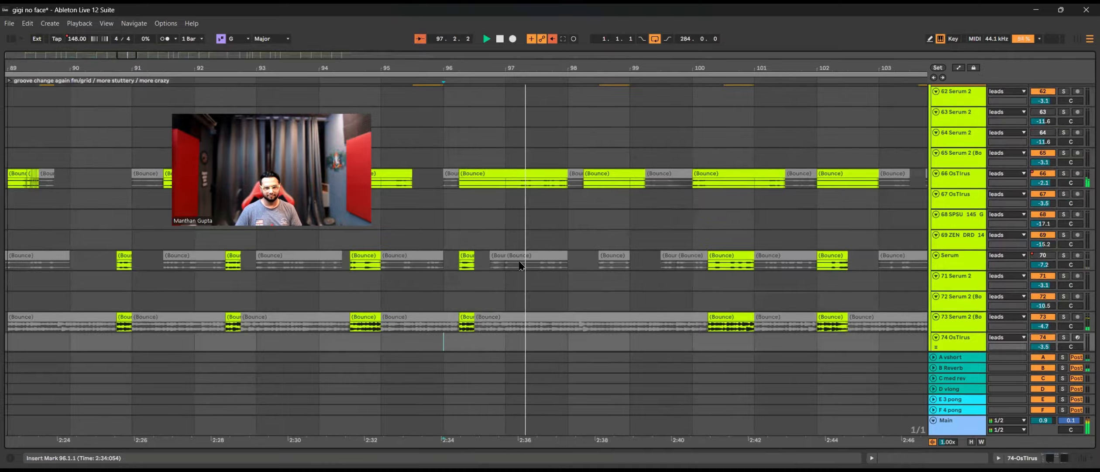
scroll(521, 262, "down", 5)
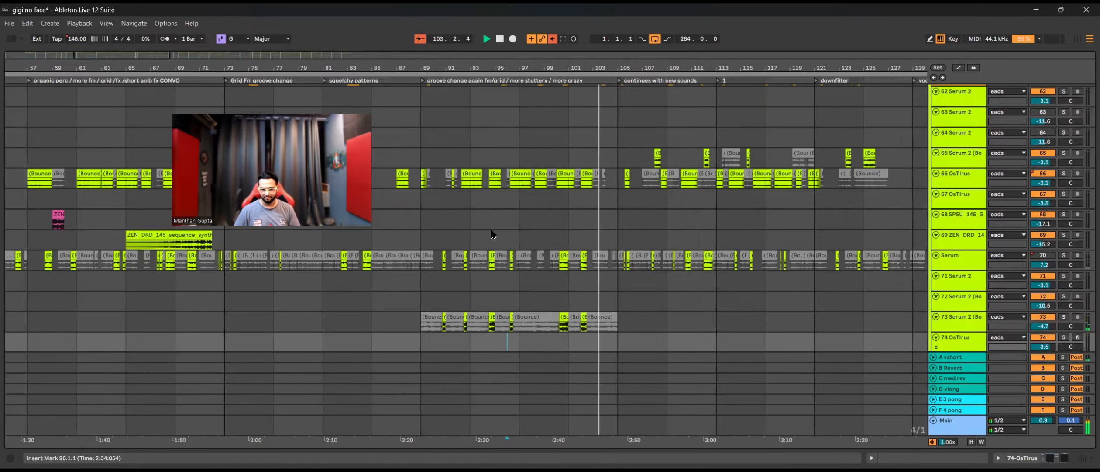
scroll(501, 241, "up", 3)
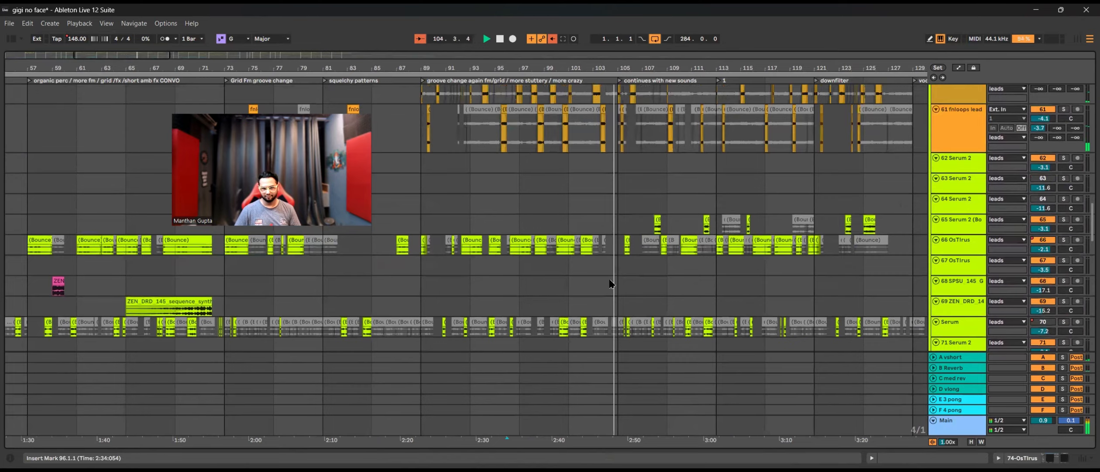
scroll(620, 258, "up", 2)
left_click(629, 235)
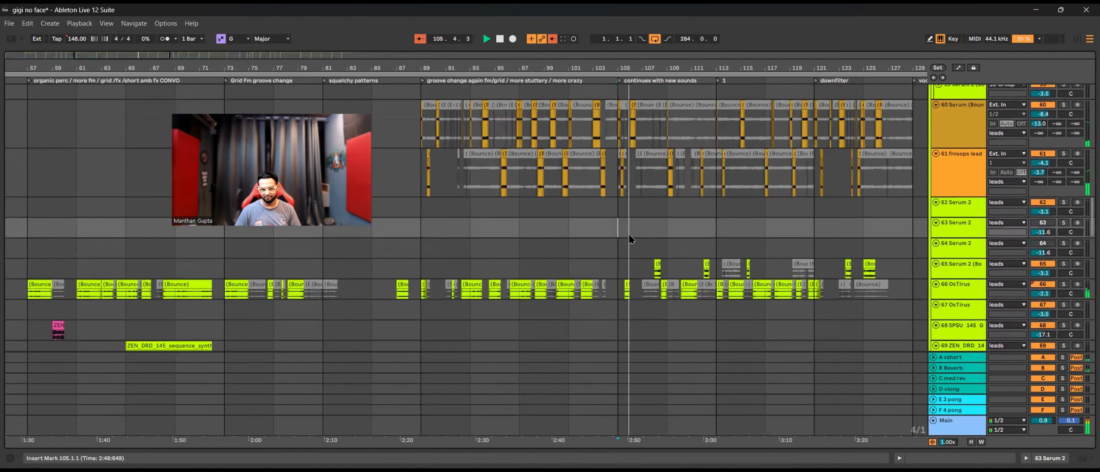